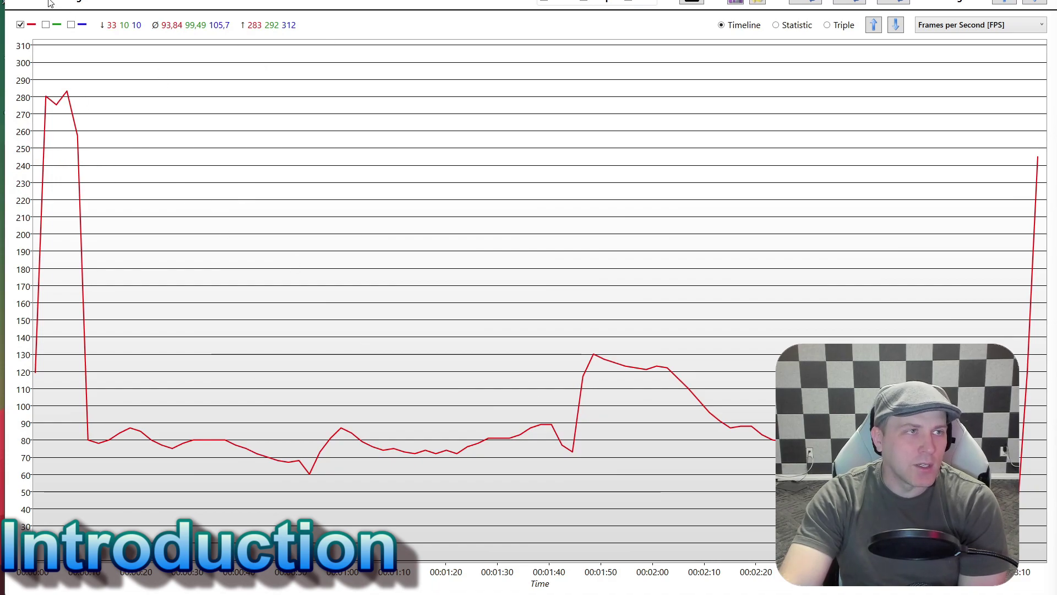
# - Tick the blue legend checkbox to plot the third run's FPS line beside the first run's red line
pyautogui.click(71, 26)
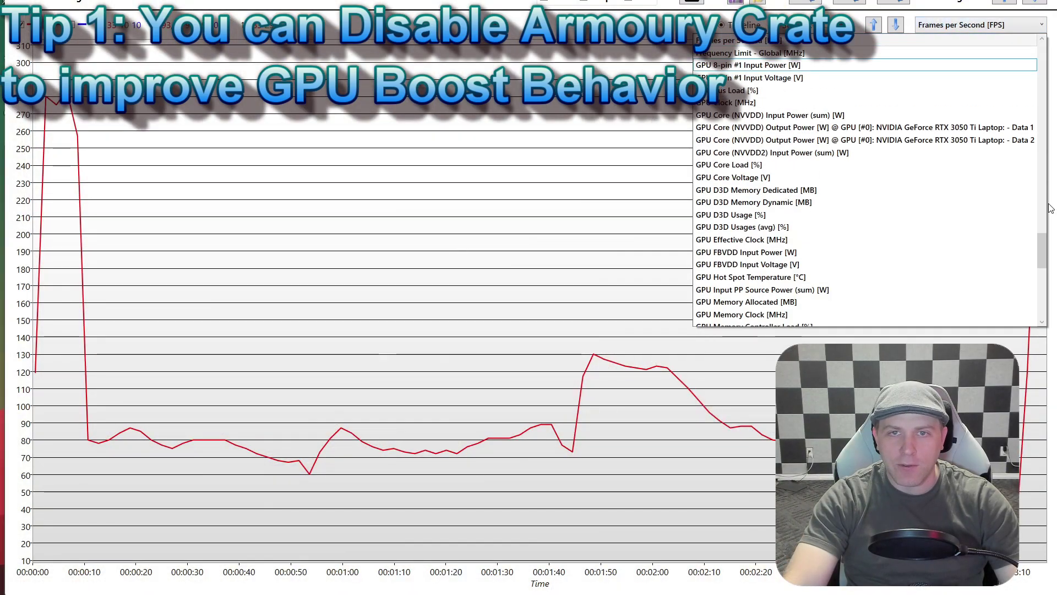
# - Switch the graph's metric from frames per second to GPU Power [W]
pyautogui.moveTo(1045, 247); pyautogui.dragTo(1042, 266)
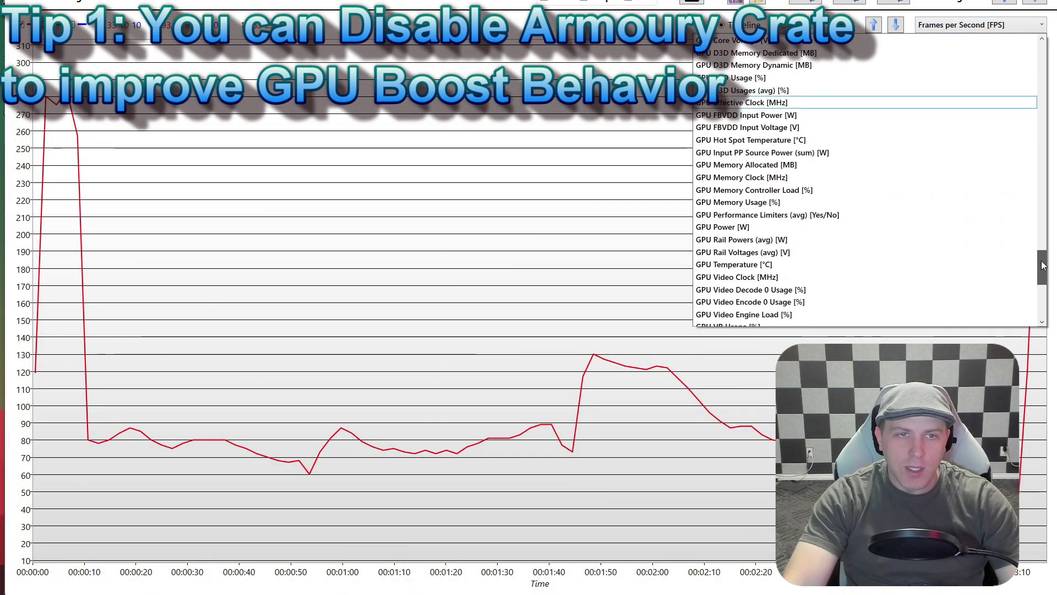
pyautogui.click(778, 227)
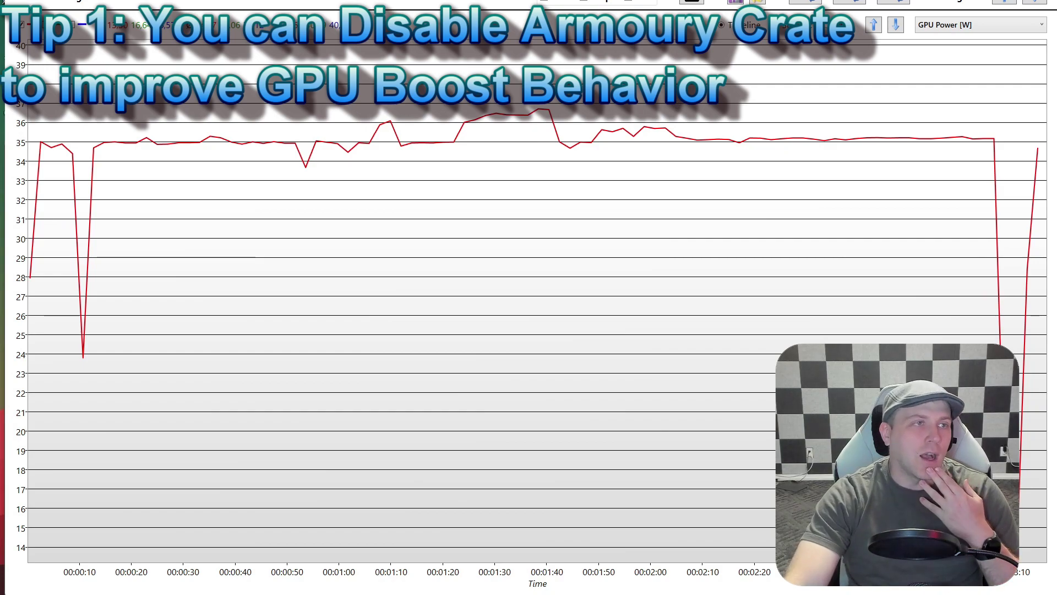
# - Overlay the third run's blue GPU Power line on the first run's red line
pyautogui.click(74, 26)
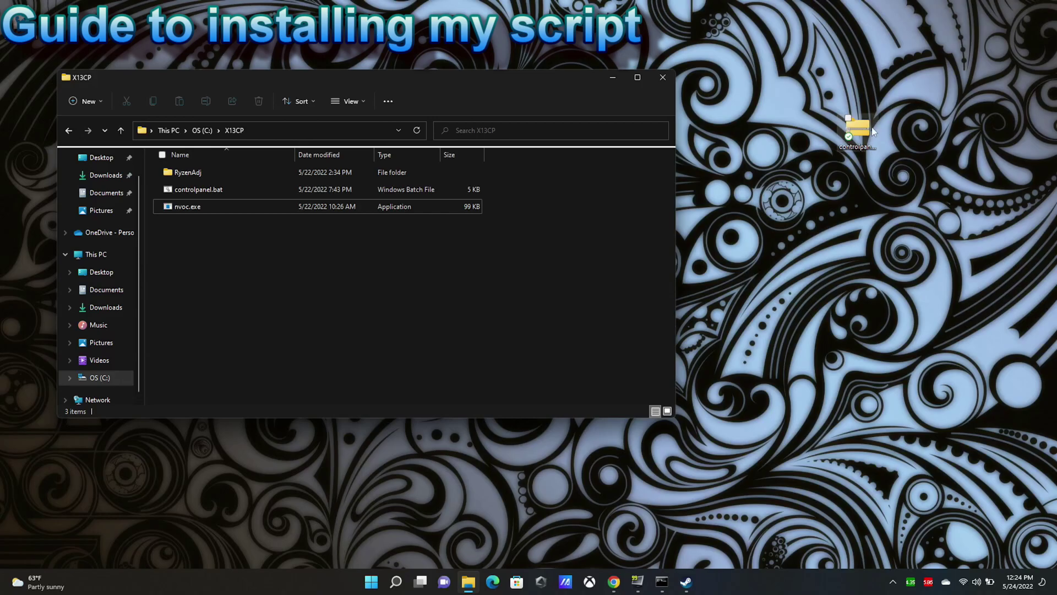
# - Open controlpanel-cbutters.zip from the desktop and place its window right of the X13CP window
pyautogui.click(862, 150)
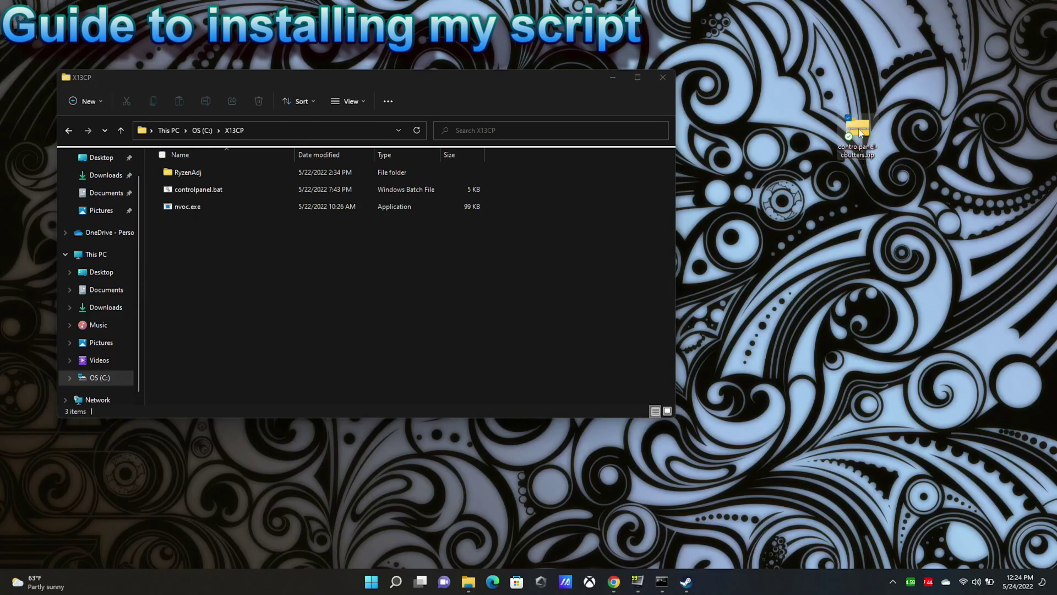
pyautogui.doubleClick(860, 135)
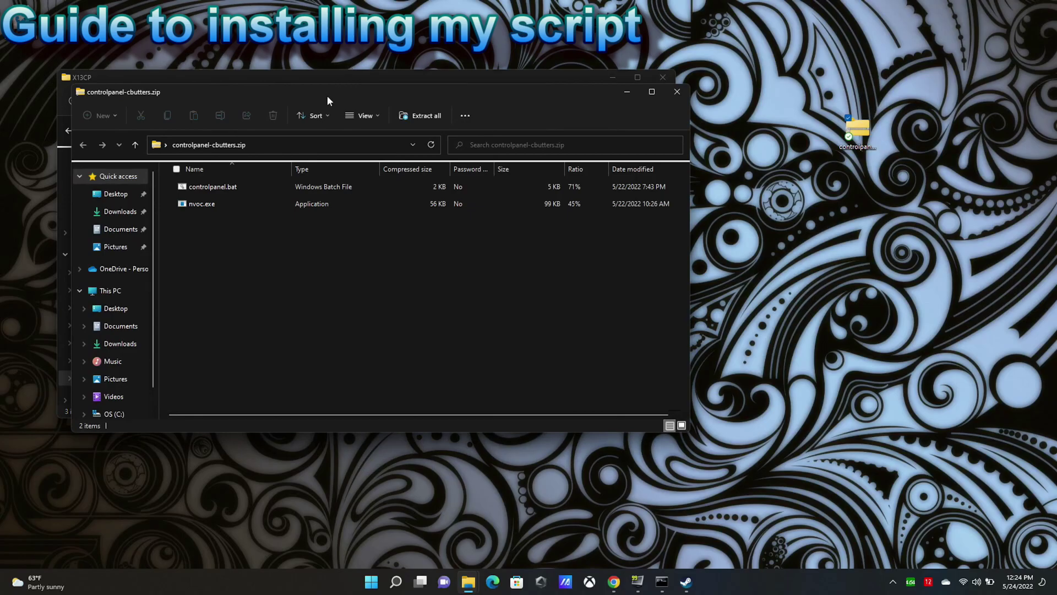
pyautogui.moveTo(327, 94); pyautogui.dragTo(669, 137)
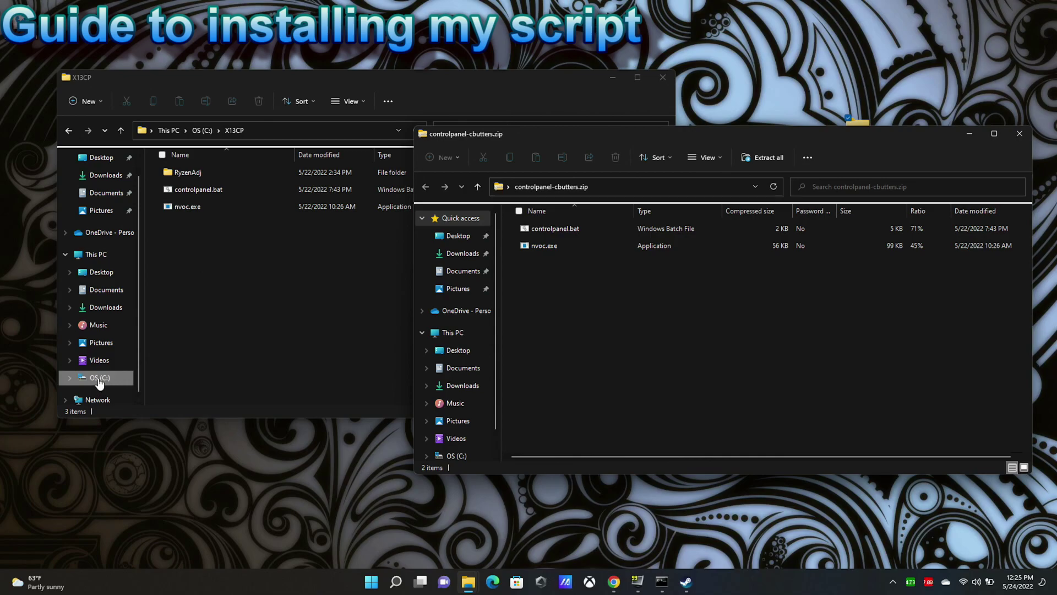
# - Go up to drive C: and delete the old X13CP folder
pyautogui.click(249, 251)
pyautogui.click(202, 131)
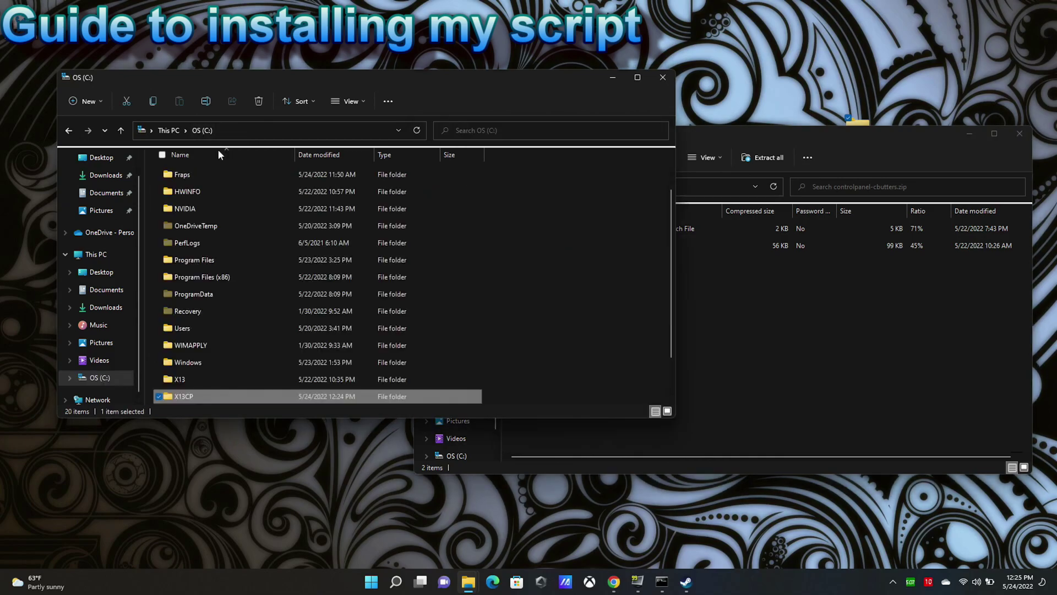
pyautogui.press('Delete')
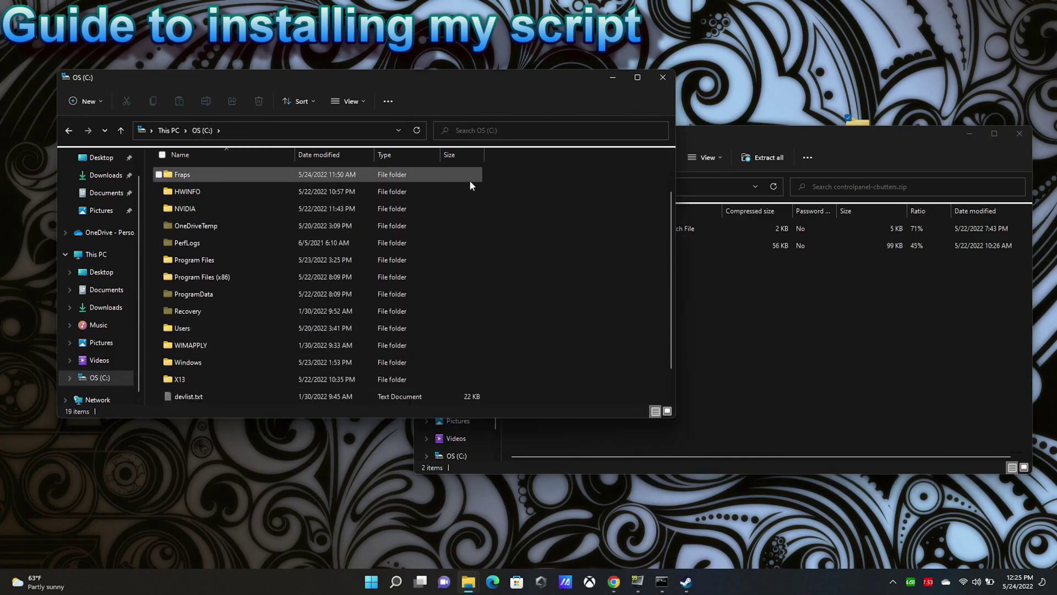
pyautogui.click(740, 355)
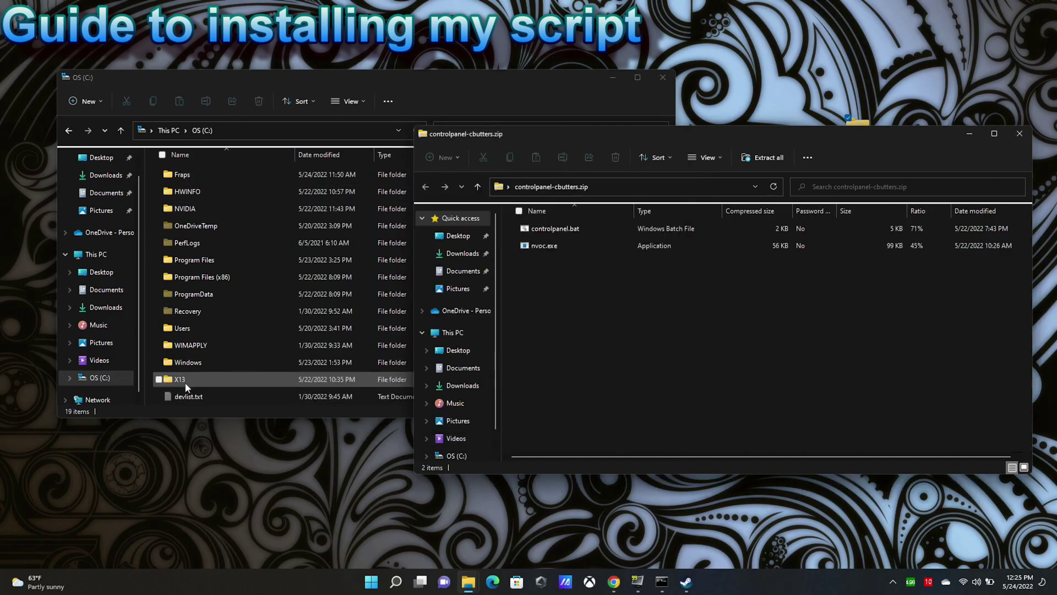
pyautogui.moveTo(435, 77); pyautogui.dragTo(442, 100)
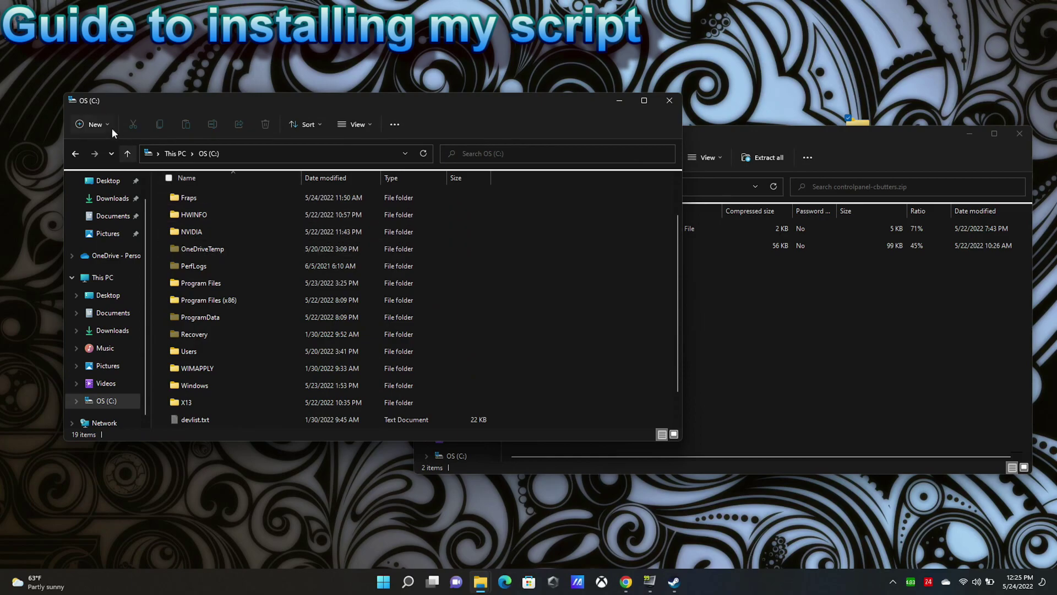
# - Create a new folder named X13CP on C: and open it
pyautogui.click(88, 124)
pyautogui.click(93, 152)
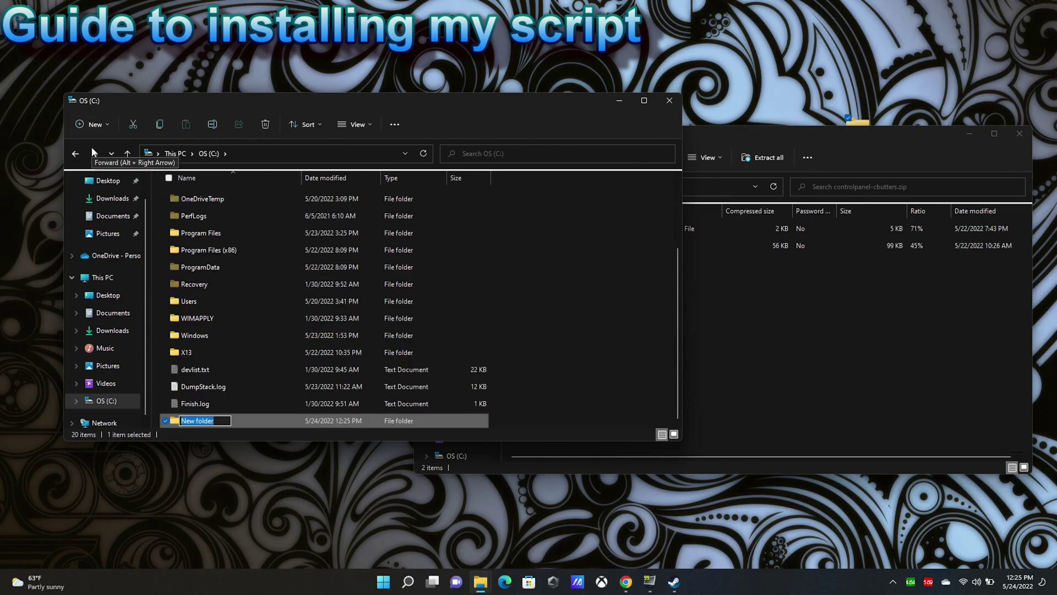
pyautogui.write('X13CP')
pyautogui.press('Return')
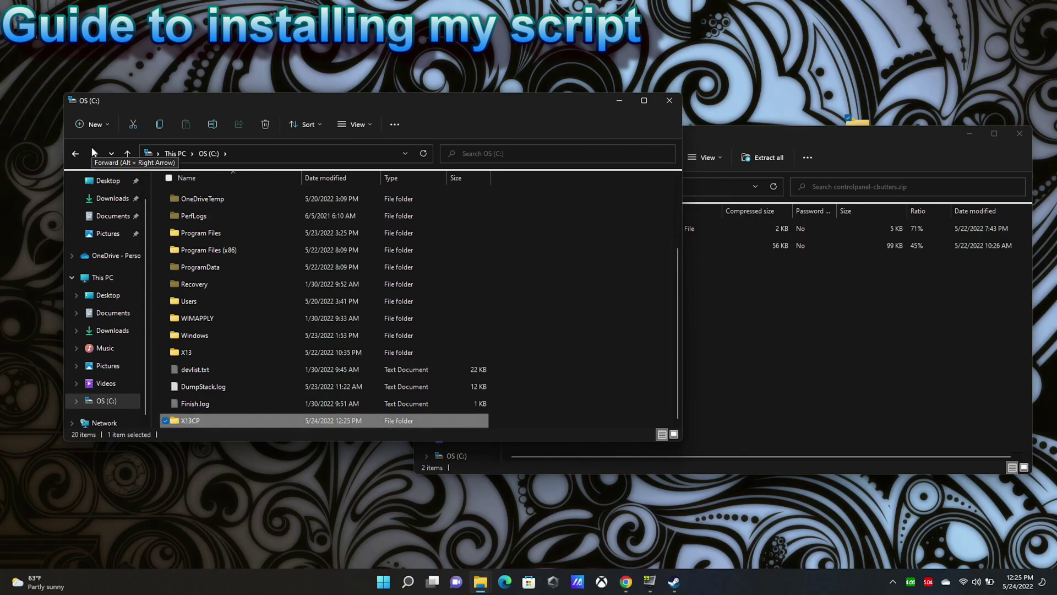
pyautogui.doubleClick(210, 420)
# - Copy controlpanel.bat and nvoc.exe from the archive into the new X13CP folder
pyautogui.click(911, 350)
pyautogui.moveTo(580, 262); pyautogui.dragTo(199, 259)
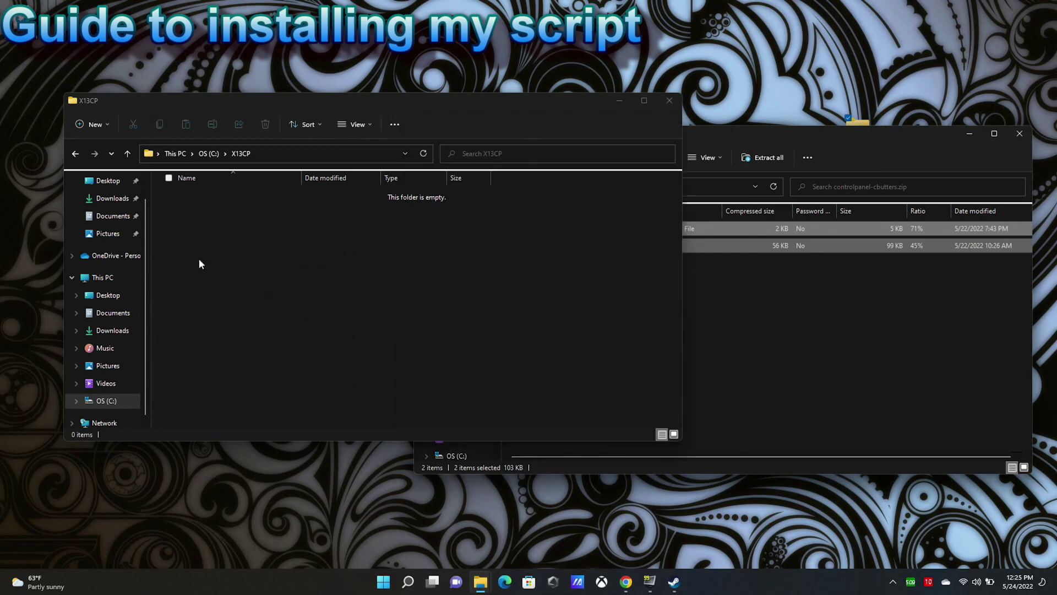
pyautogui.click(216, 266)
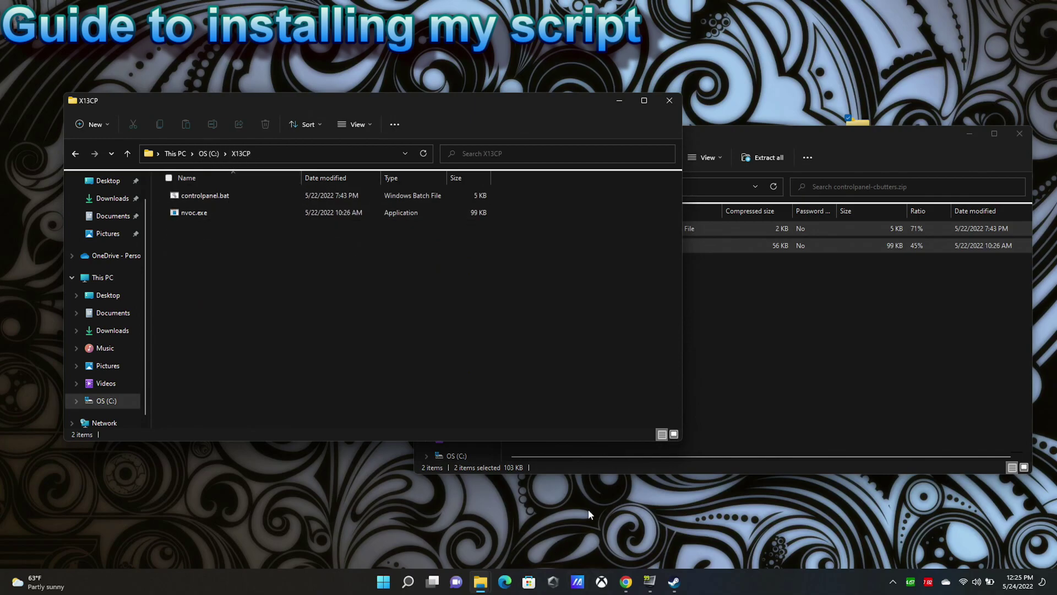
pyautogui.click(626, 584)
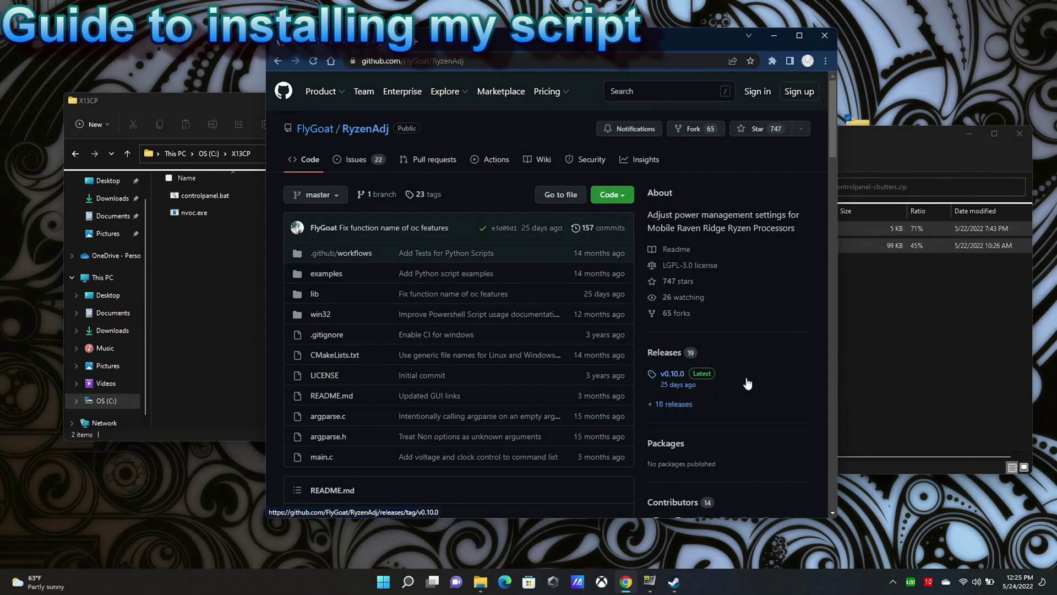
# - Download ryzenadj-win64.zip from the Assets of the RyzenAdj v0.10.0 release
pyautogui.click(666, 375)
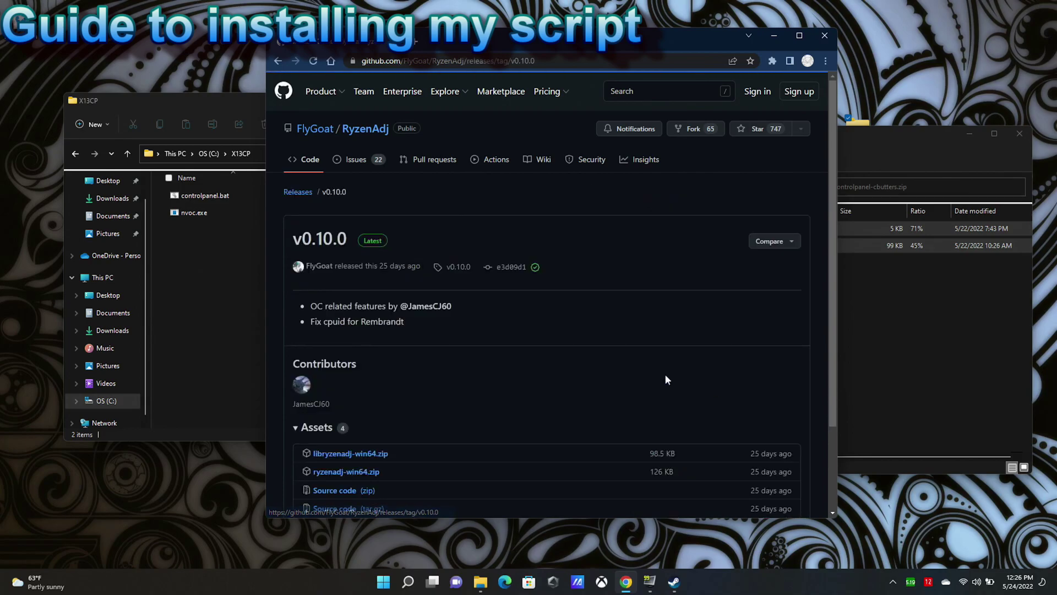
pyautogui.scroll(-1, 562, 337)
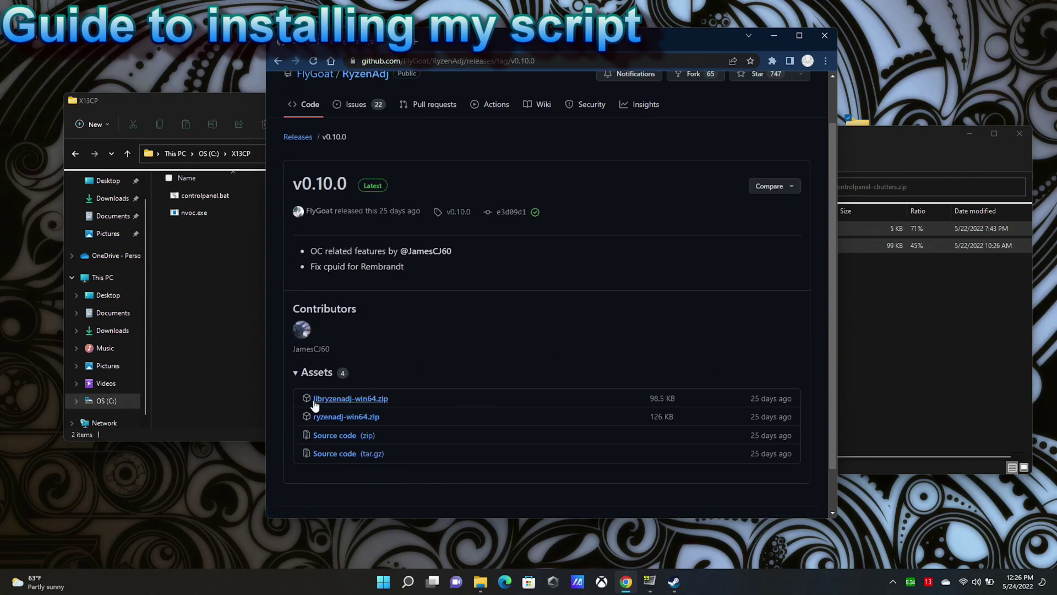
pyautogui.click(278, 61)
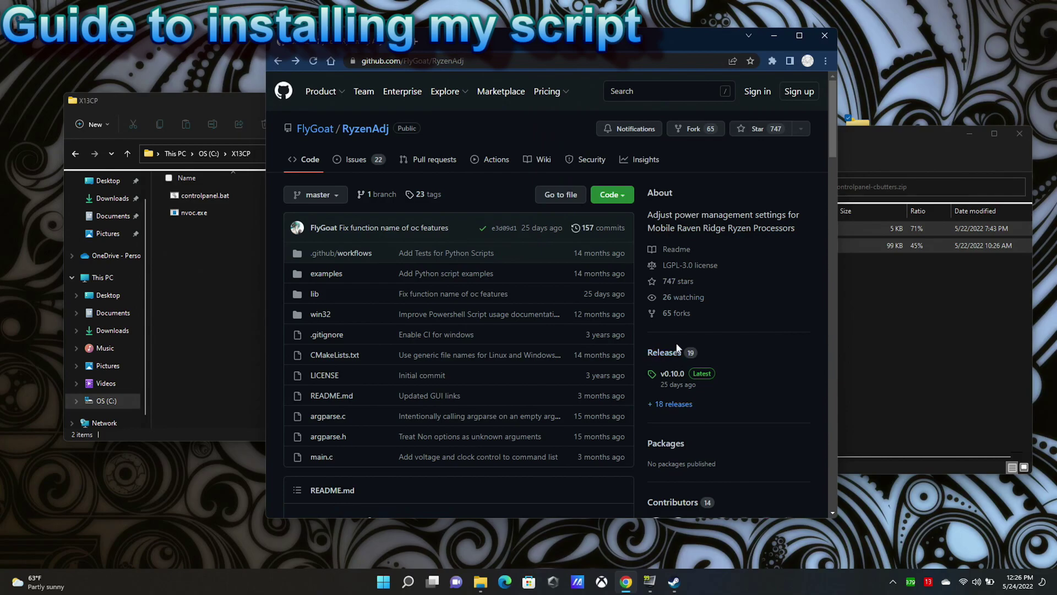
pyautogui.click(672, 374)
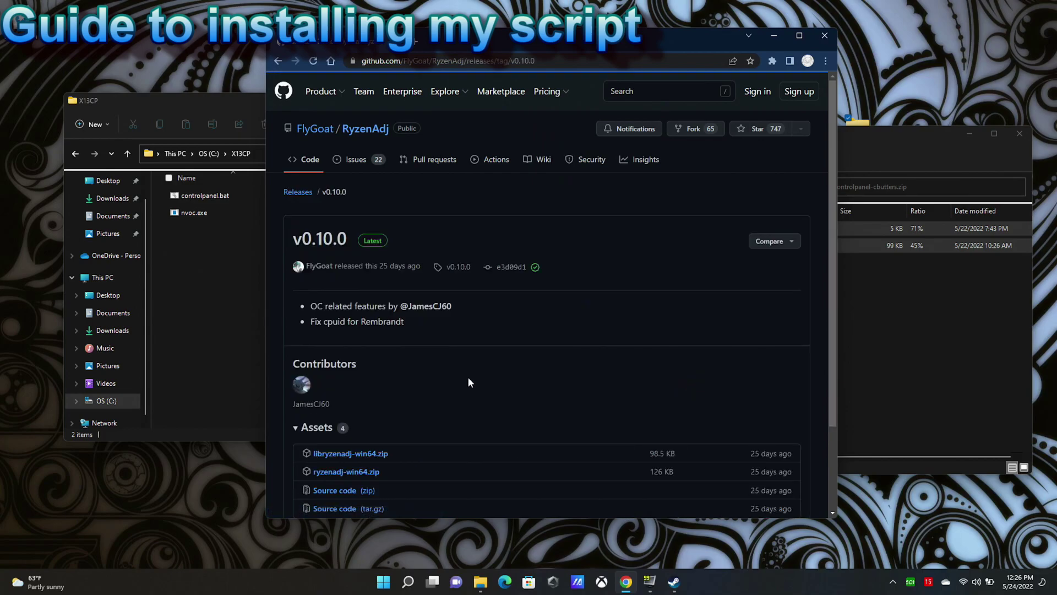
pyautogui.click(357, 476)
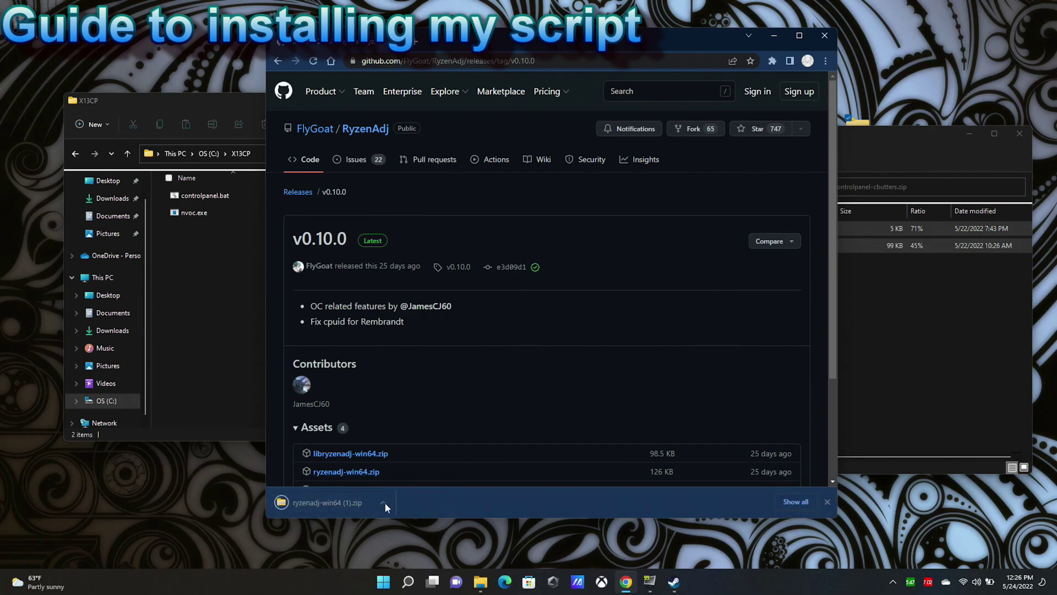
# - Open the ryzenadj-win64 zip and select its files from inputx64.dll to WinRing0x64.sys
pyautogui.click(323, 504)
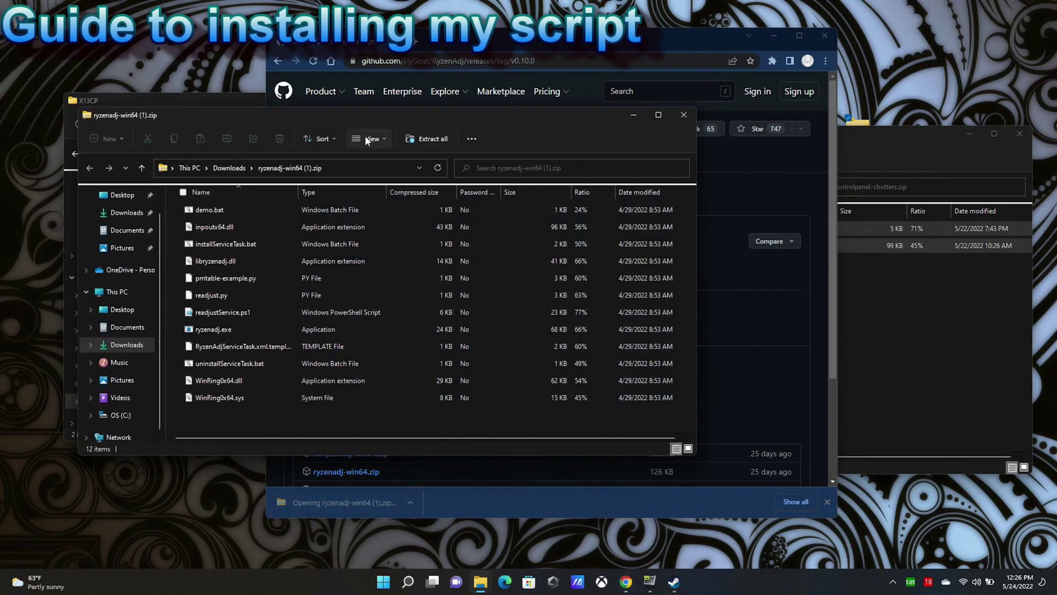
pyautogui.moveTo(369, 115); pyautogui.dragTo(860, 133)
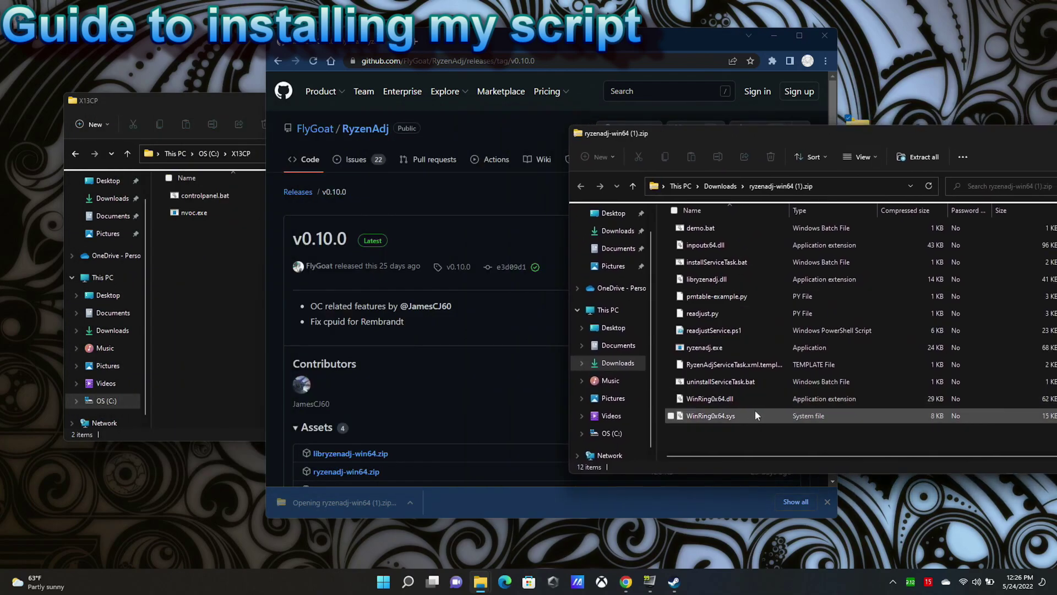
pyautogui.moveTo(742, 431); pyautogui.dragTo(698, 243)
# - Create a new folder named RyzenAdj inside X13CP
pyautogui.click(222, 292)
pyautogui.rightClick(211, 288)
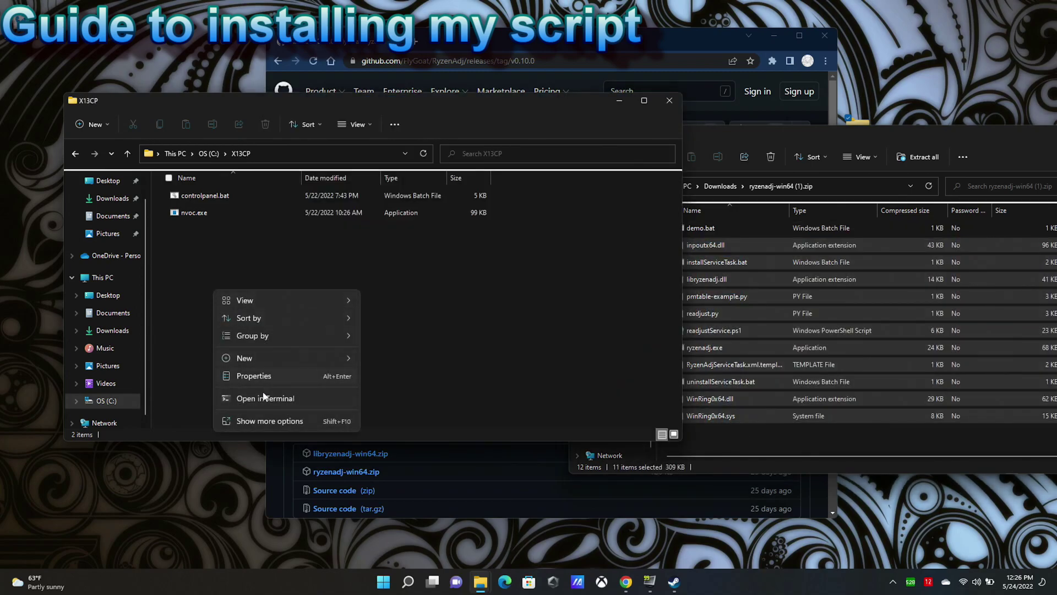
pyautogui.moveTo(231, 355)
pyautogui.click(406, 357)
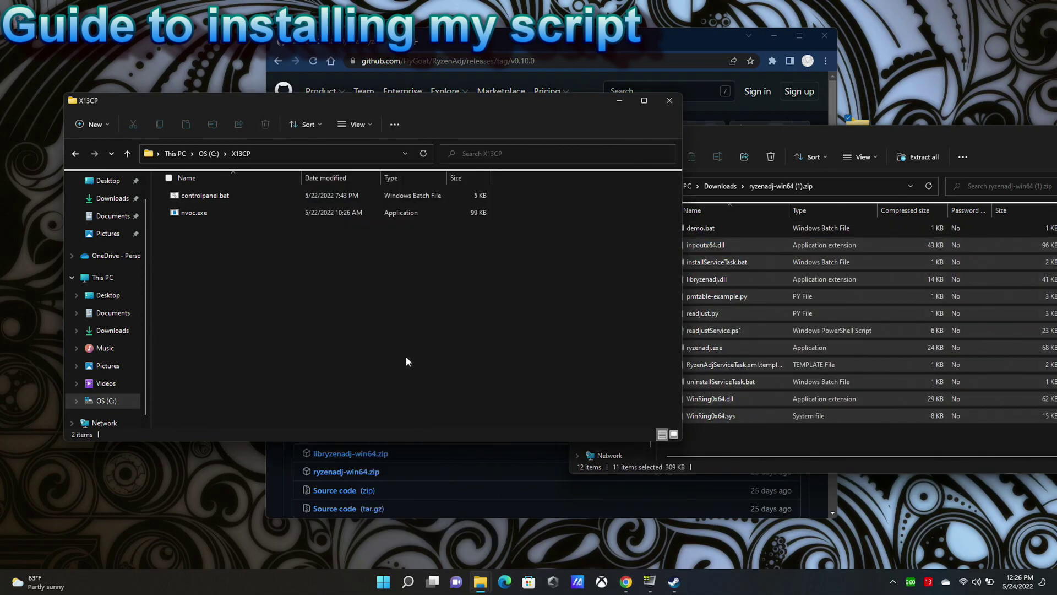
pyautogui.write('RyzenADJ')
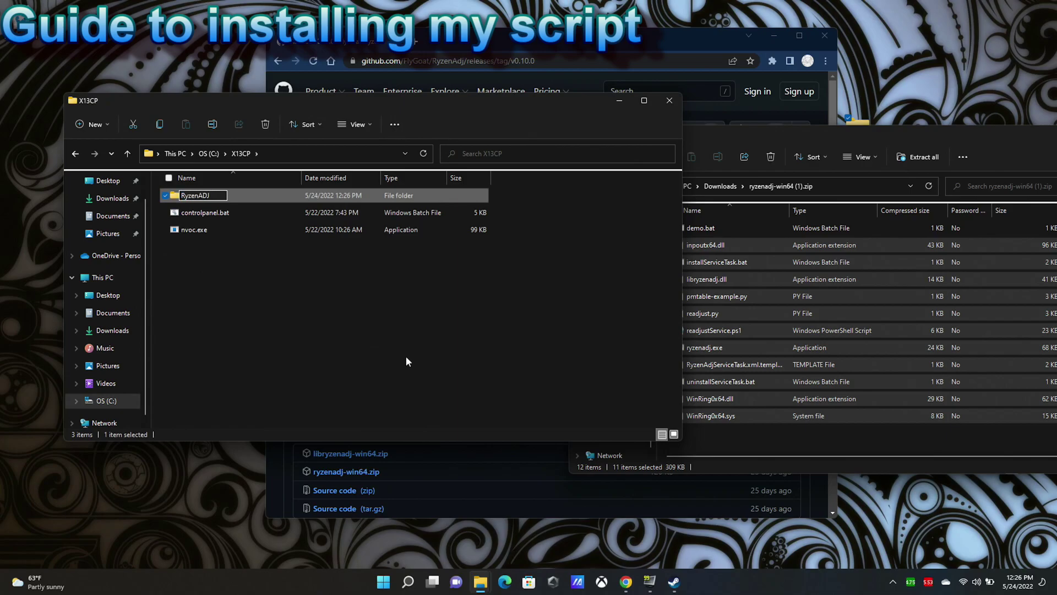
pyautogui.press('BackSpace')
pyautogui.press('BackSpace')
pyautogui.write('dj')
pyautogui.press('Return')
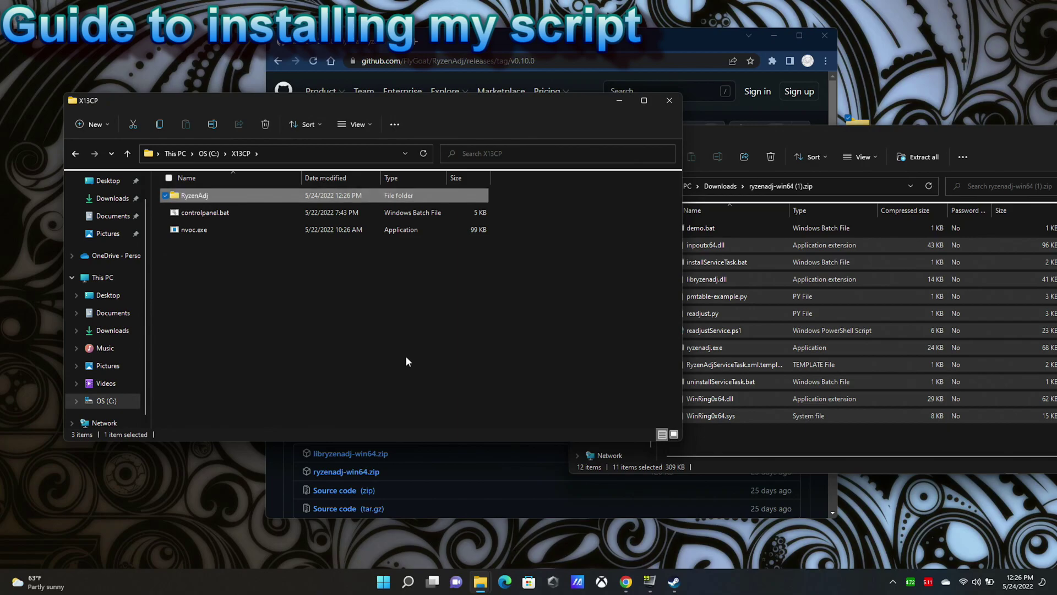
# - Copy the 11 selected zip files and paste them into the RyzenAdj folder
pyautogui.doubleClick(199, 197)
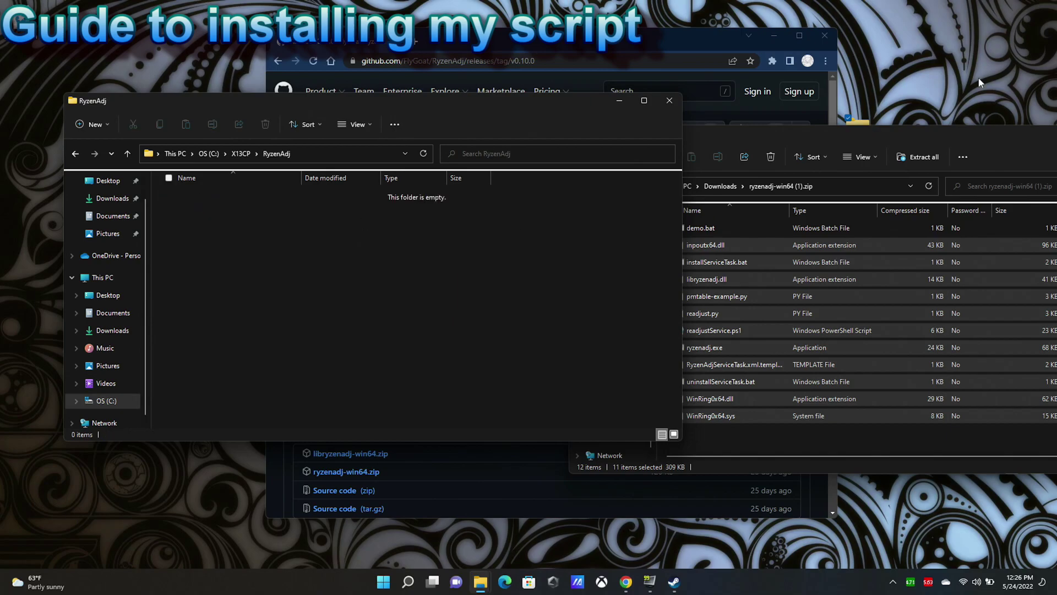
pyautogui.click(900, 137)
pyautogui.rightClick(736, 318)
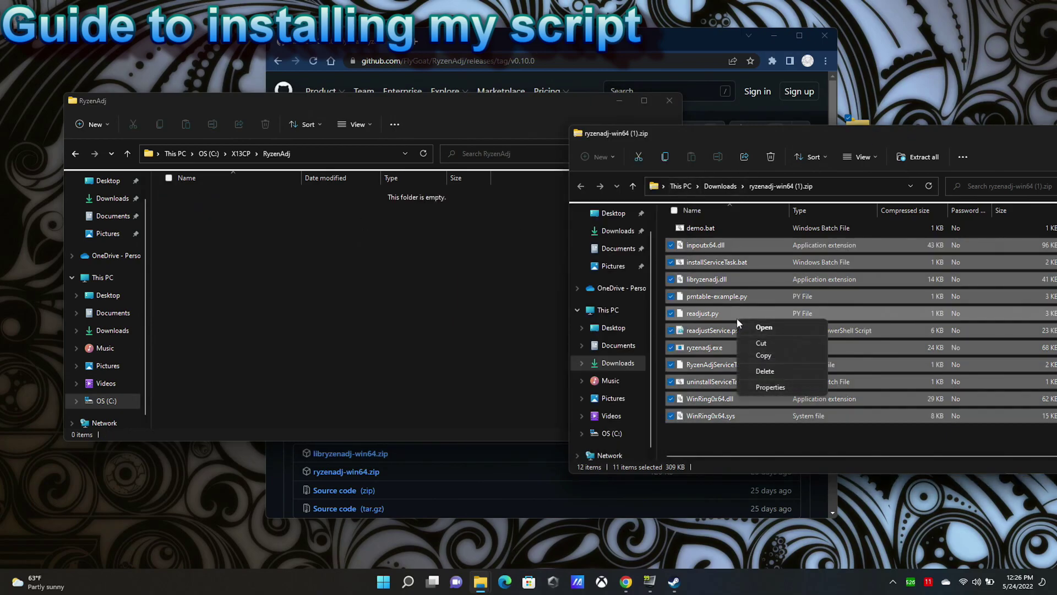
pyautogui.click(775, 358)
pyautogui.click(211, 296)
pyautogui.rightClick(200, 289)
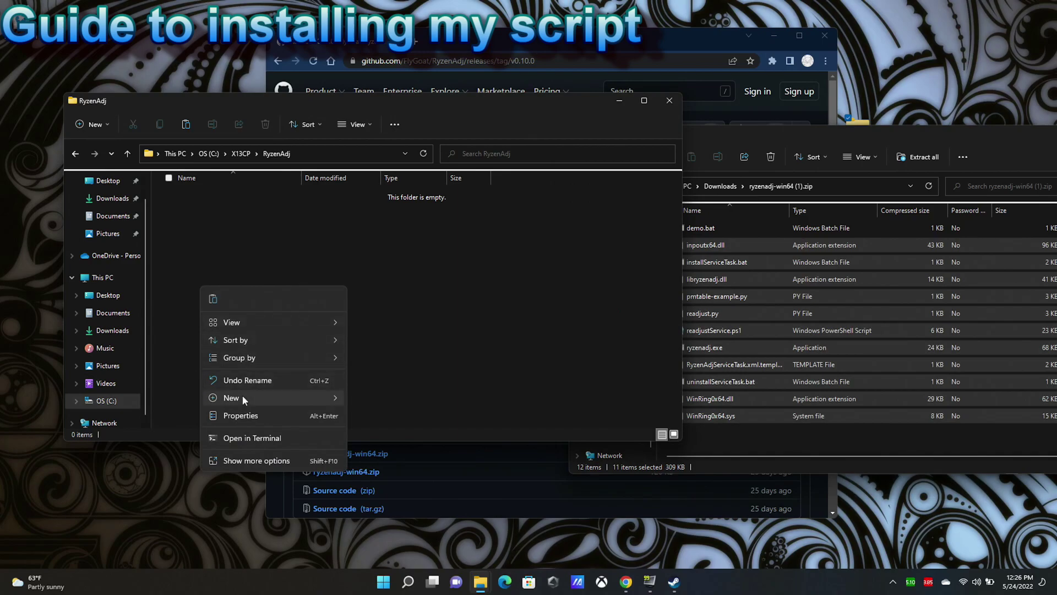
pyautogui.click(213, 298)
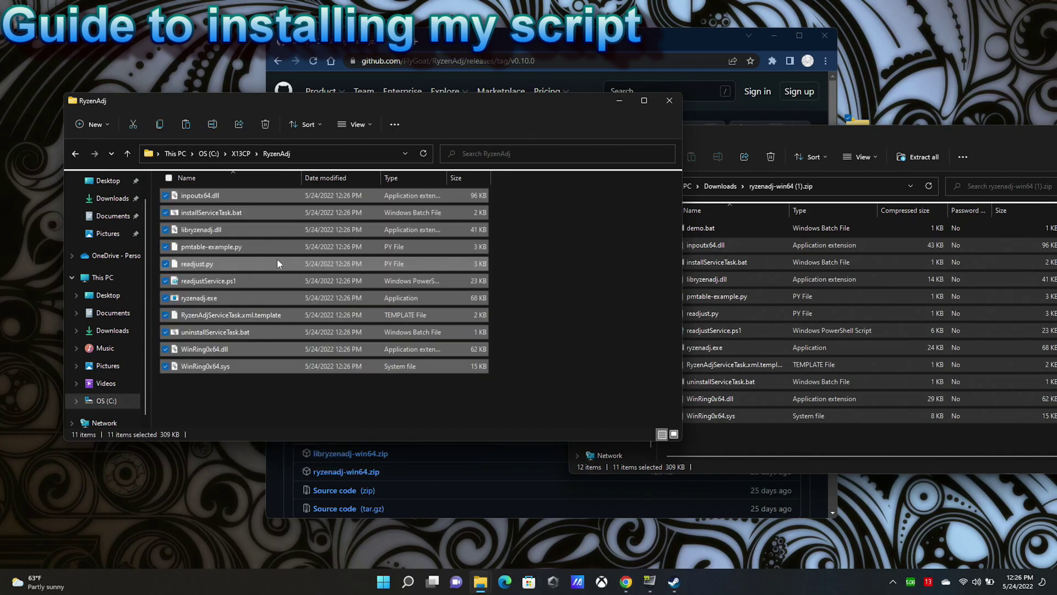
# - Return to X13CP, then close both zip windows and the browser
pyautogui.click(241, 154)
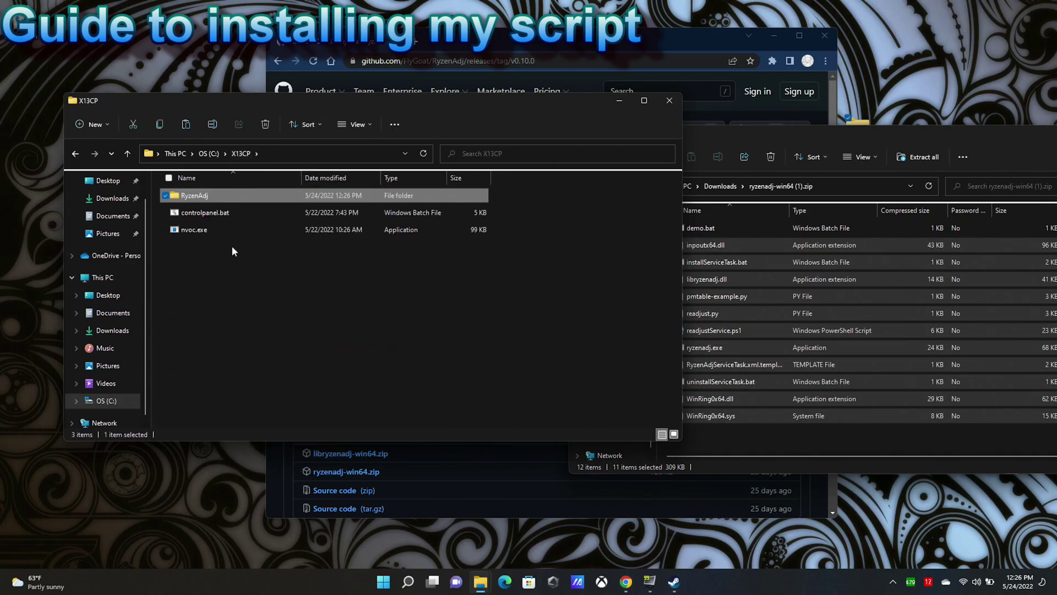
pyautogui.click(249, 317)
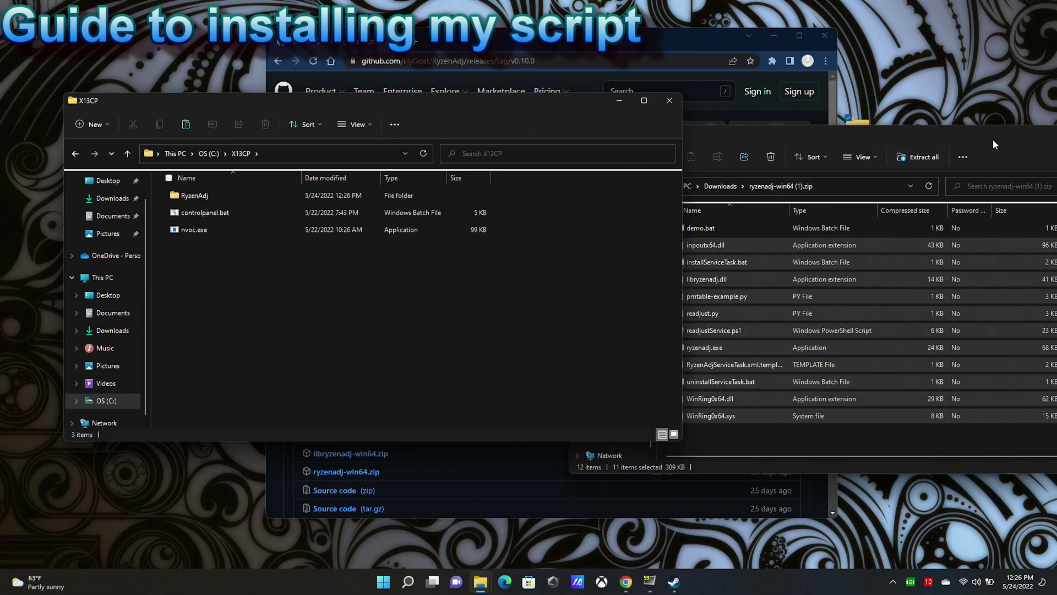
pyautogui.moveTo(993, 140); pyautogui.dragTo(598, 183)
pyautogui.click(778, 171)
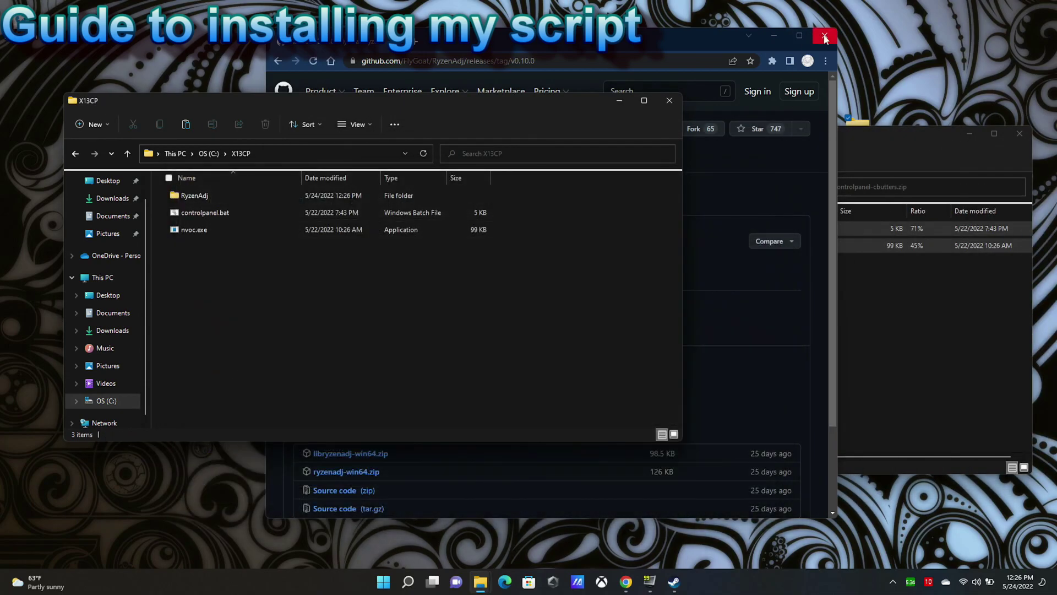
pyautogui.click(825, 36)
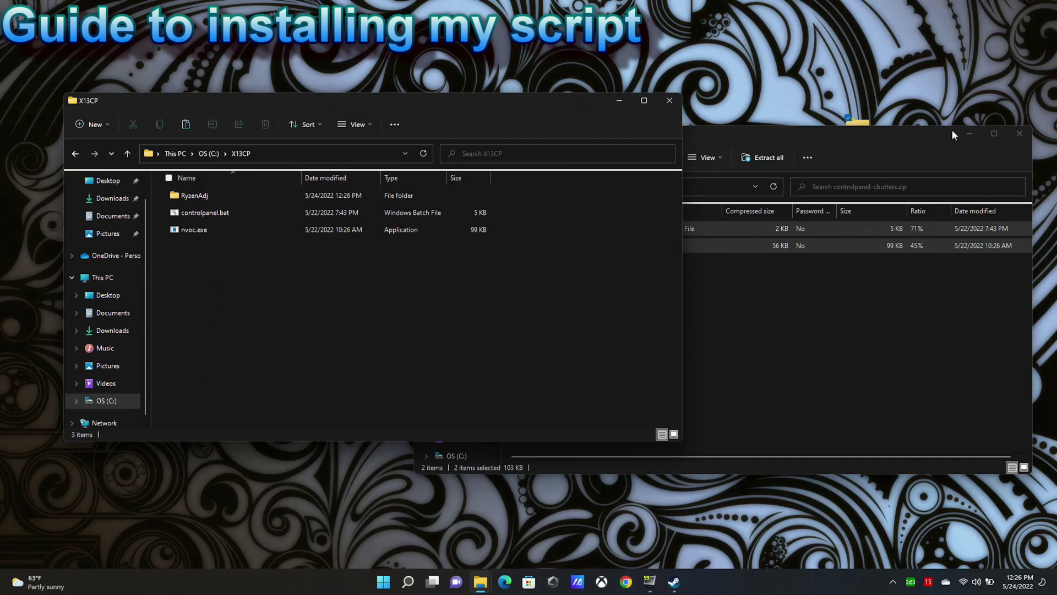
pyautogui.click(1019, 132)
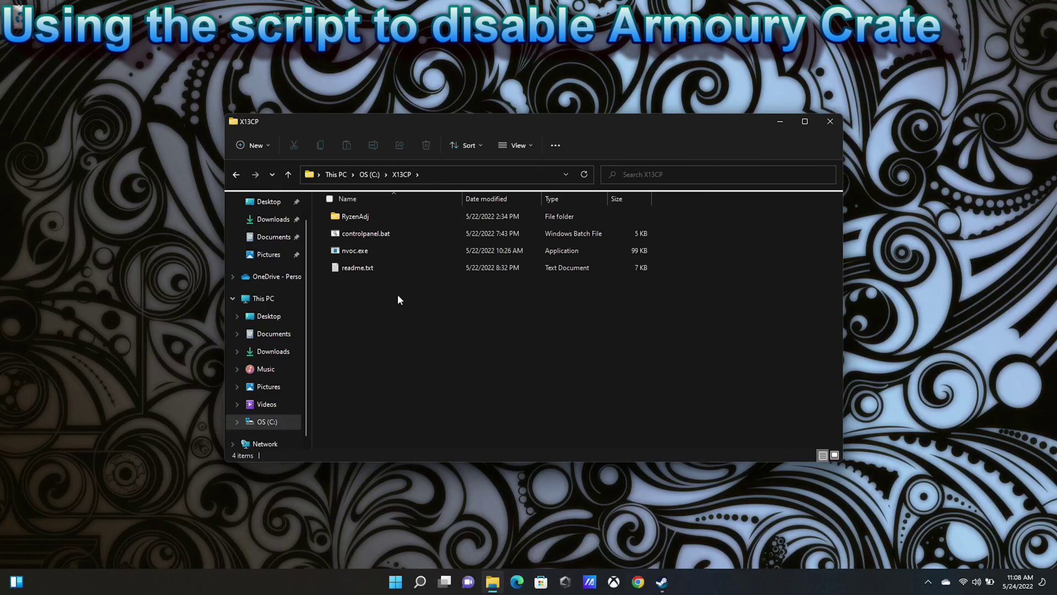
# - Run controlpanel.bat as administrator and approve the UAC prompt
pyautogui.click(360, 236)
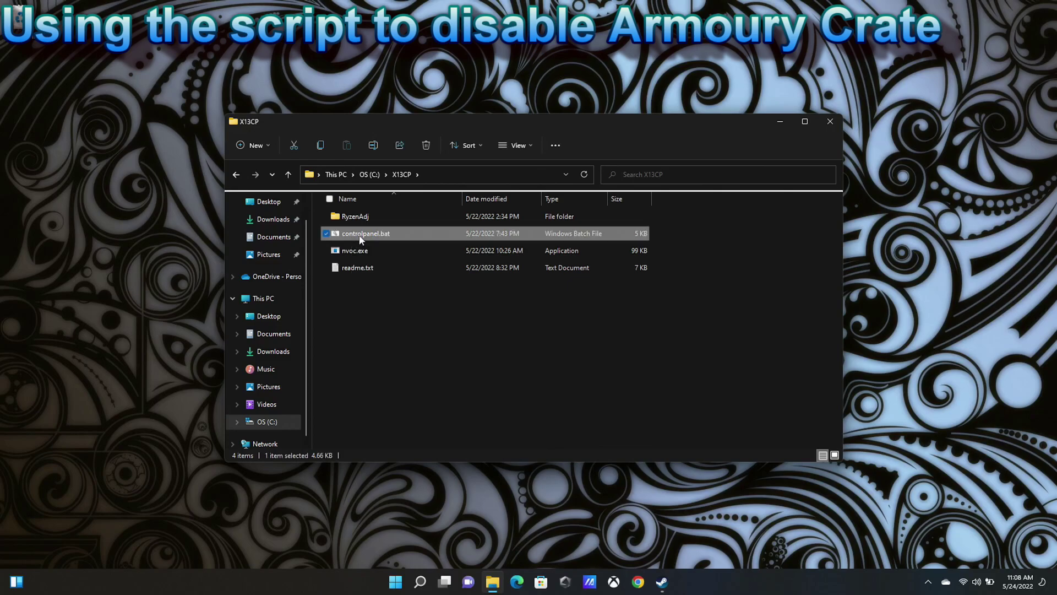
pyautogui.rightClick(360, 236)
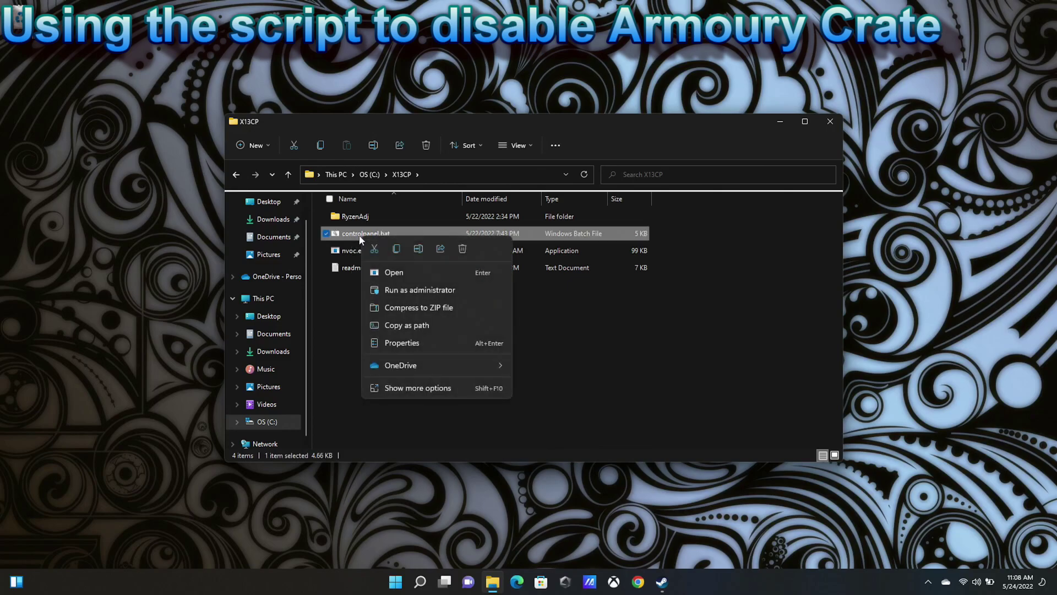
pyautogui.click(411, 292)
pyautogui.press('Return')
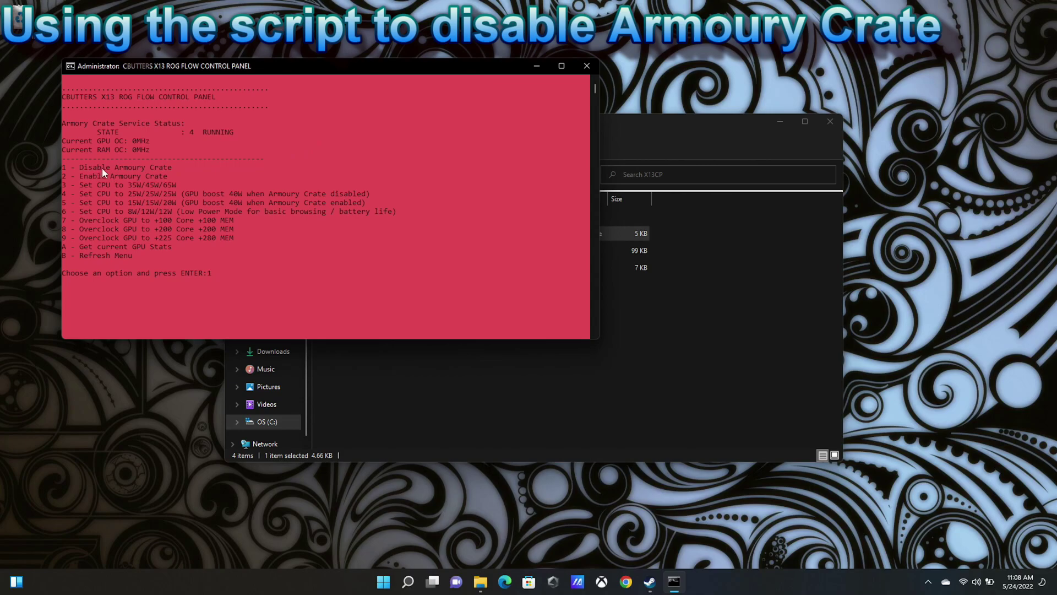
# - Submit option 1 to stop the Armoury Crate service, continuing past each script pause
pyautogui.press('Return')
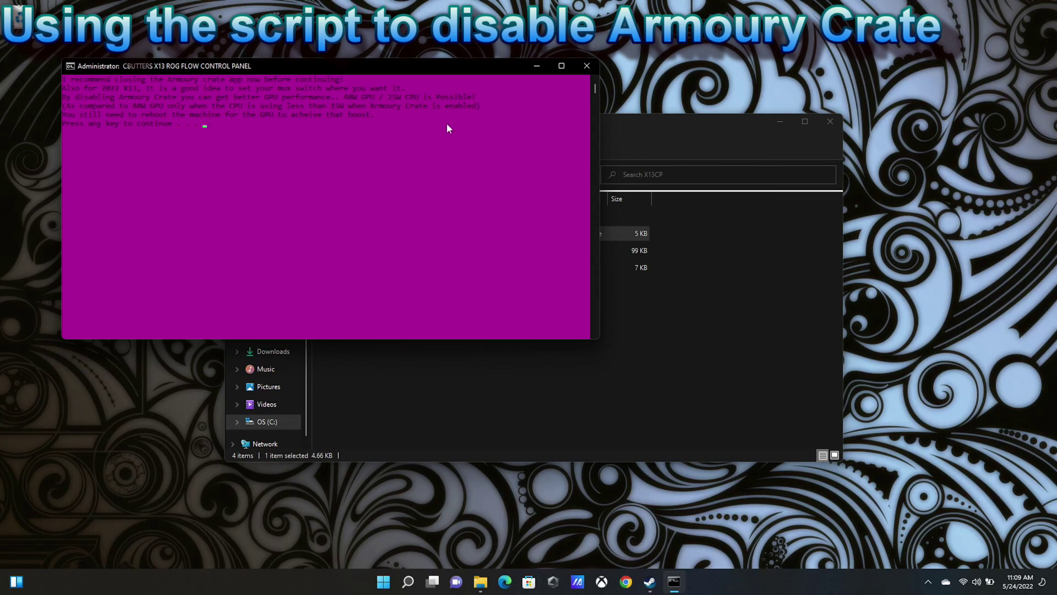
pyautogui.click(329, 141)
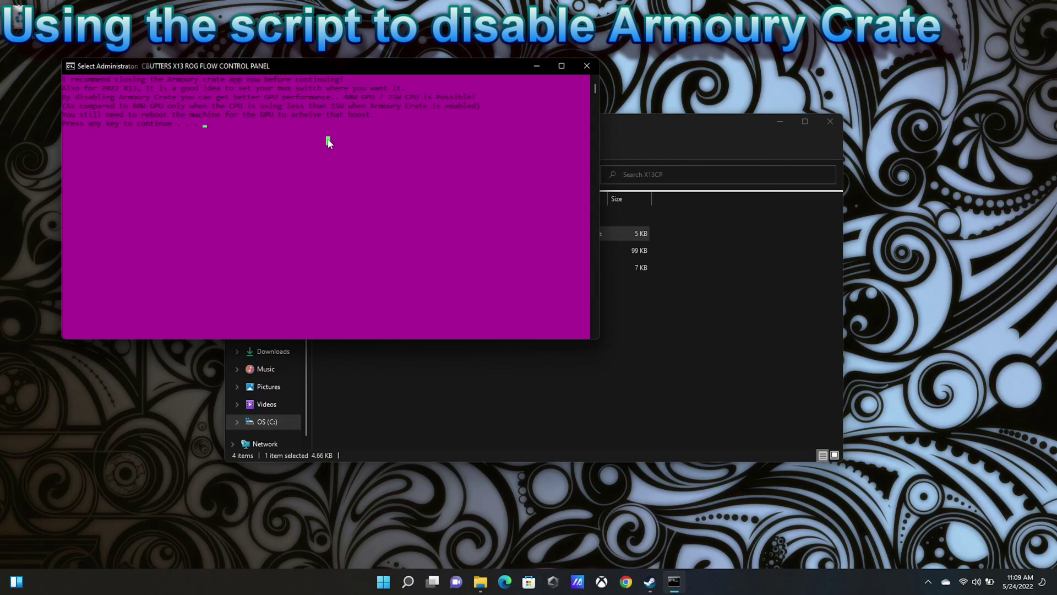
pyautogui.press('Return')
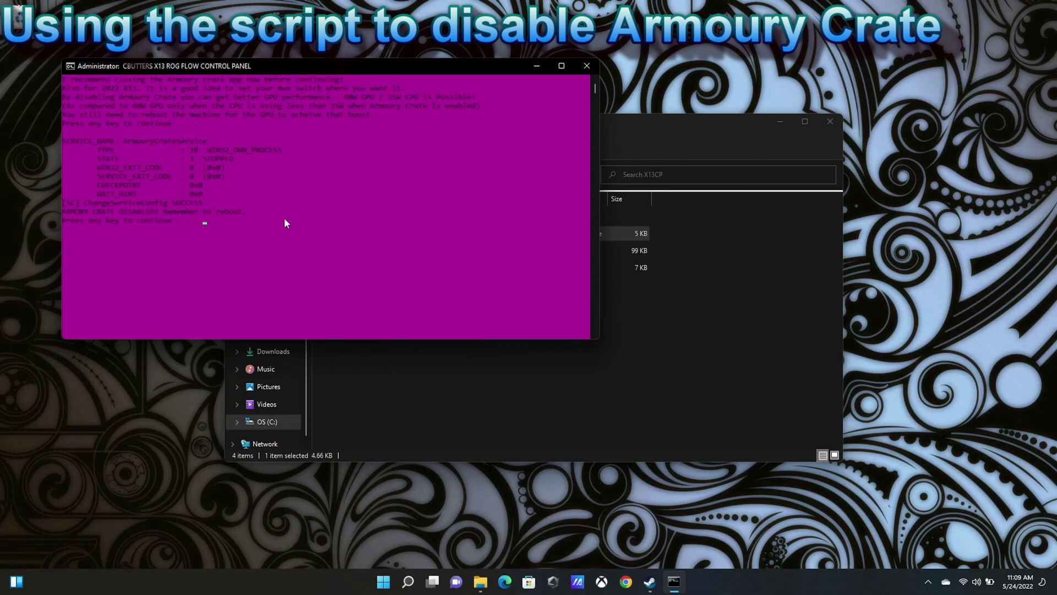
pyautogui.press('Return')
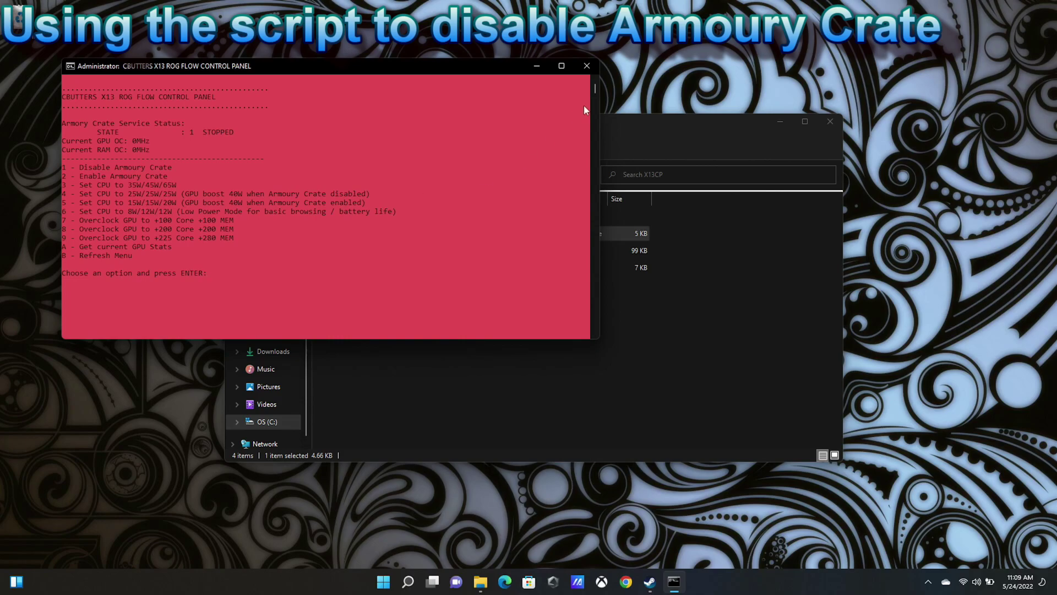
pyautogui.click(384, 582)
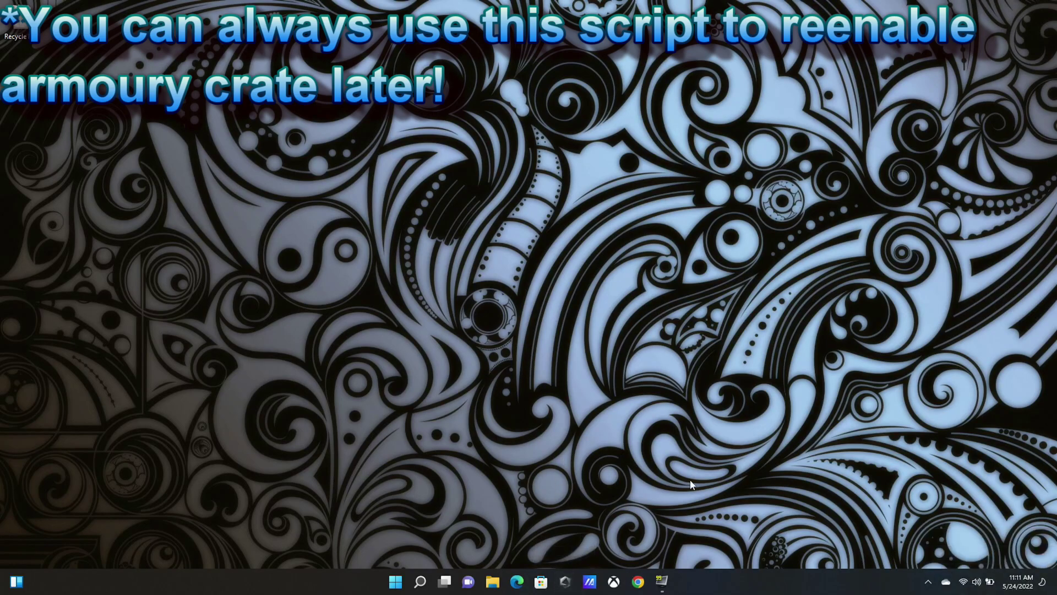
# - Open the X13CP folder on OS (C:) in a new File Explorer window
pyautogui.click(492, 581)
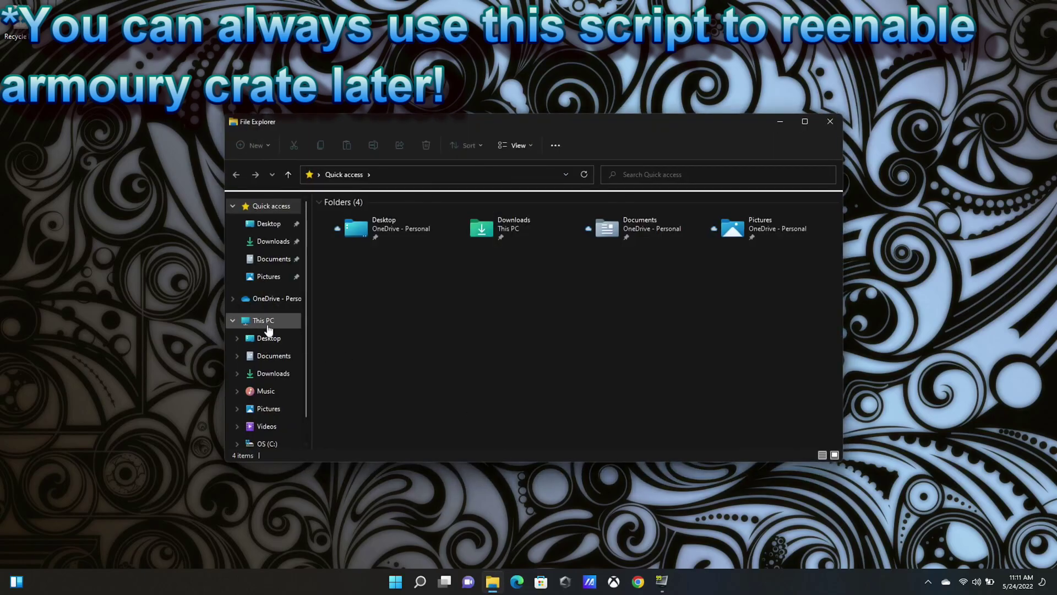
pyautogui.click(268, 328)
pyautogui.doubleClick(403, 311)
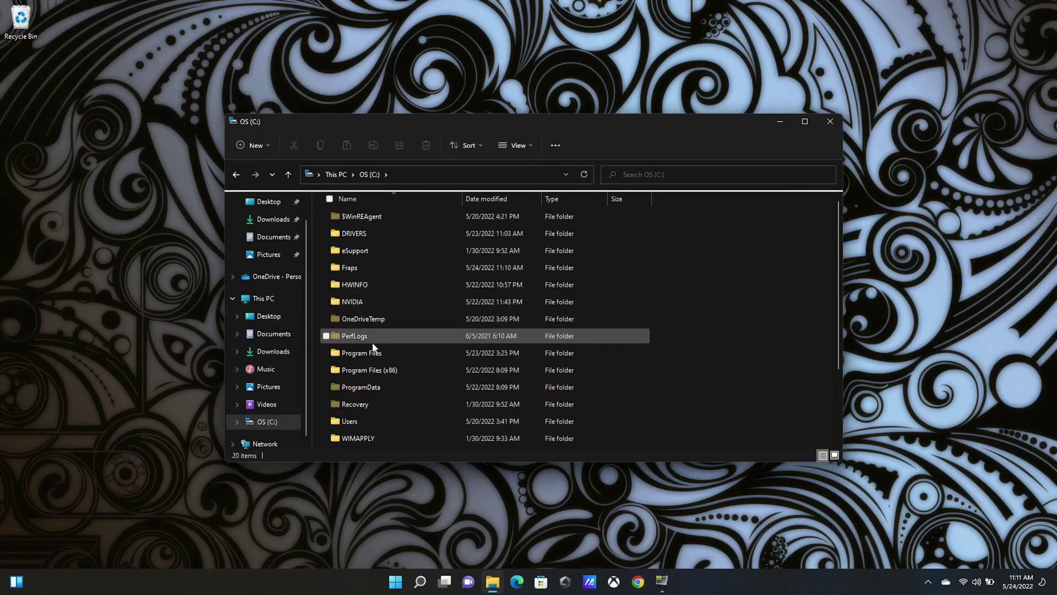
pyautogui.scroll(-2, 374, 352)
pyautogui.doubleClick(355, 374)
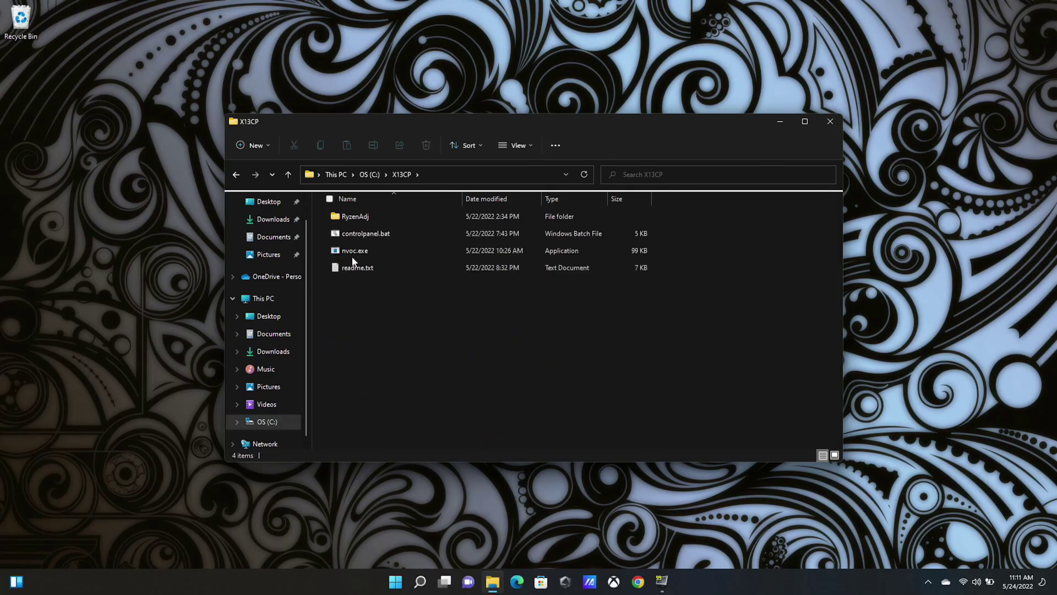
# - Launch controlpanel.bat again with administrator rights, accepting the UAC prompt
pyautogui.rightClick(361, 236)
pyautogui.click(420, 291)
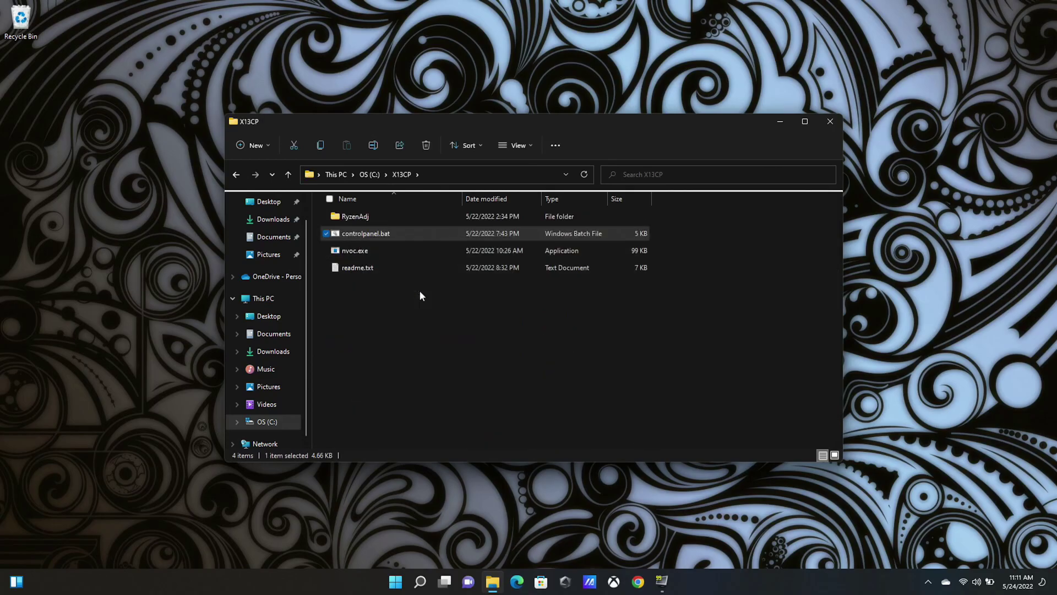
pyautogui.press('Return')
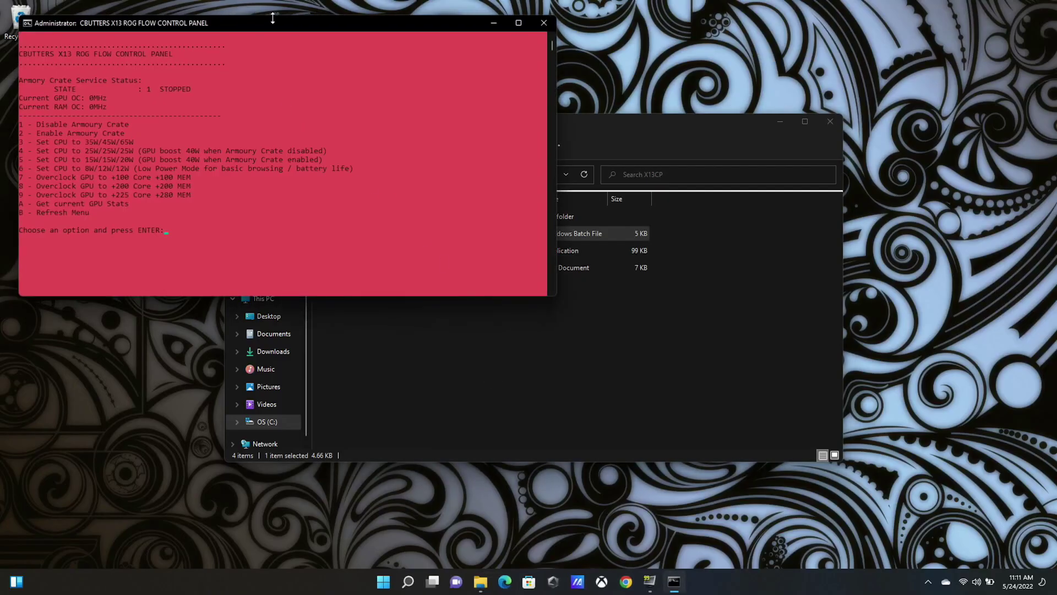
# - Run control panel option 4, setting stapm, fast and slow CPU limits to 25000 every 15 seconds
pyautogui.moveTo(289, 26); pyautogui.dragTo(558, 106)
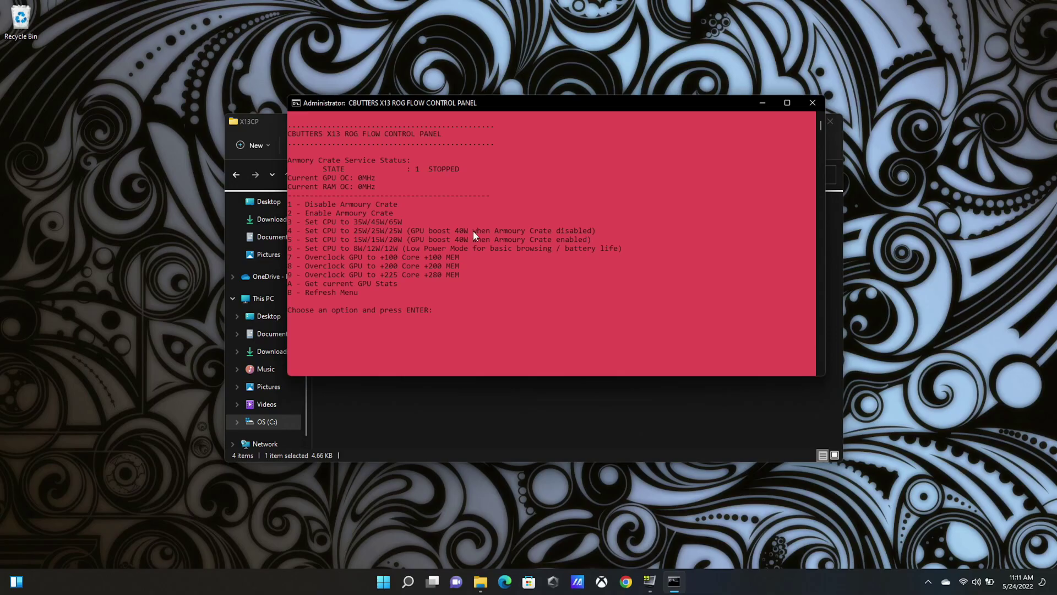
pyautogui.write('4')
pyautogui.press('Return')
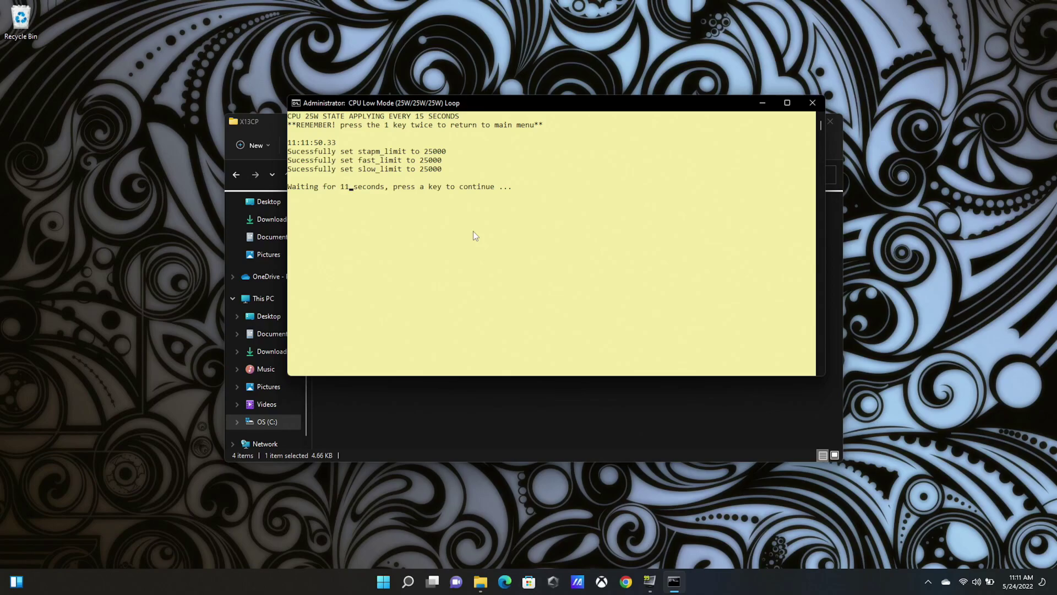
# - Minimize the CPU Low Mode console and the X13CP folder window so only the desktop remains
pyautogui.click(763, 103)
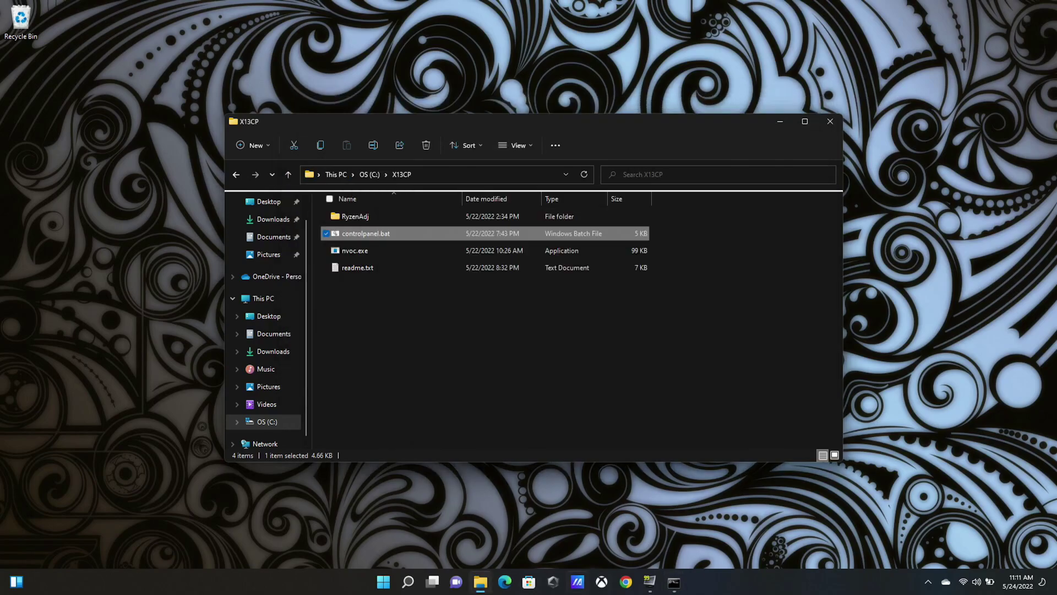
pyautogui.click(780, 122)
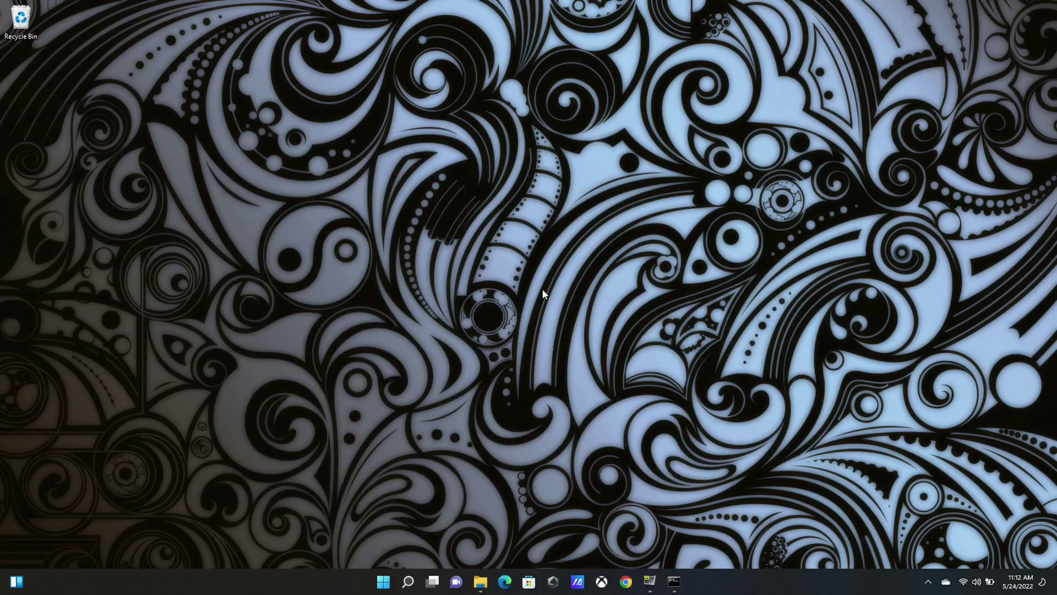
pyautogui.click(674, 582)
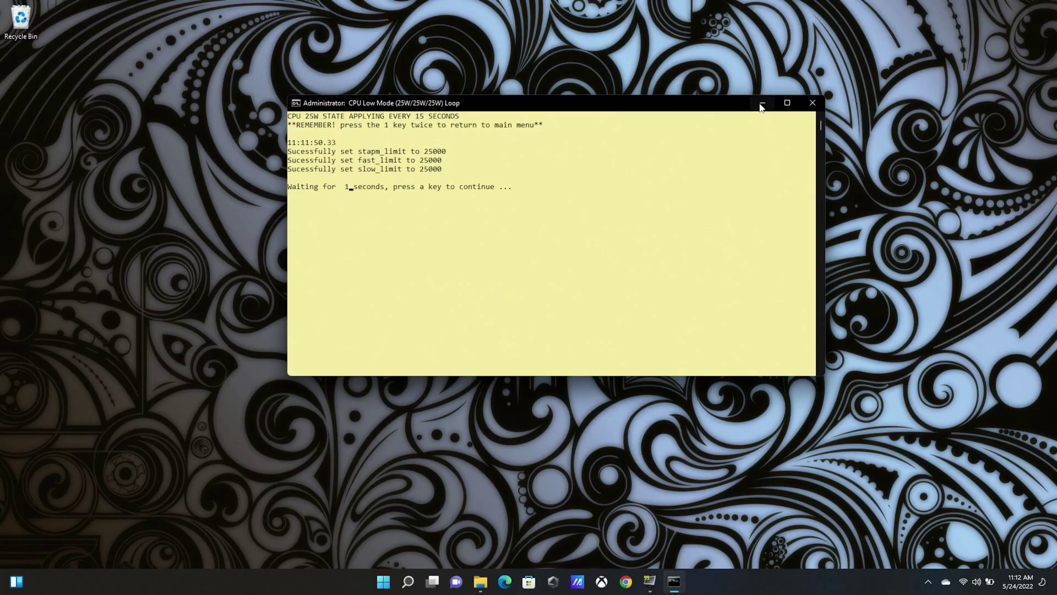
pyautogui.click(761, 104)
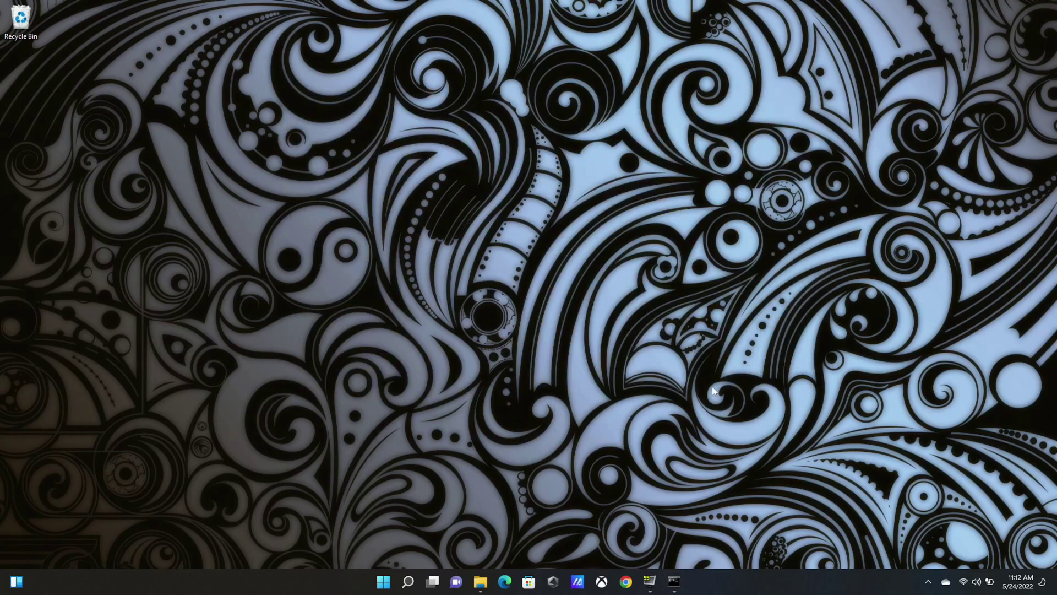
pyautogui.click(679, 587)
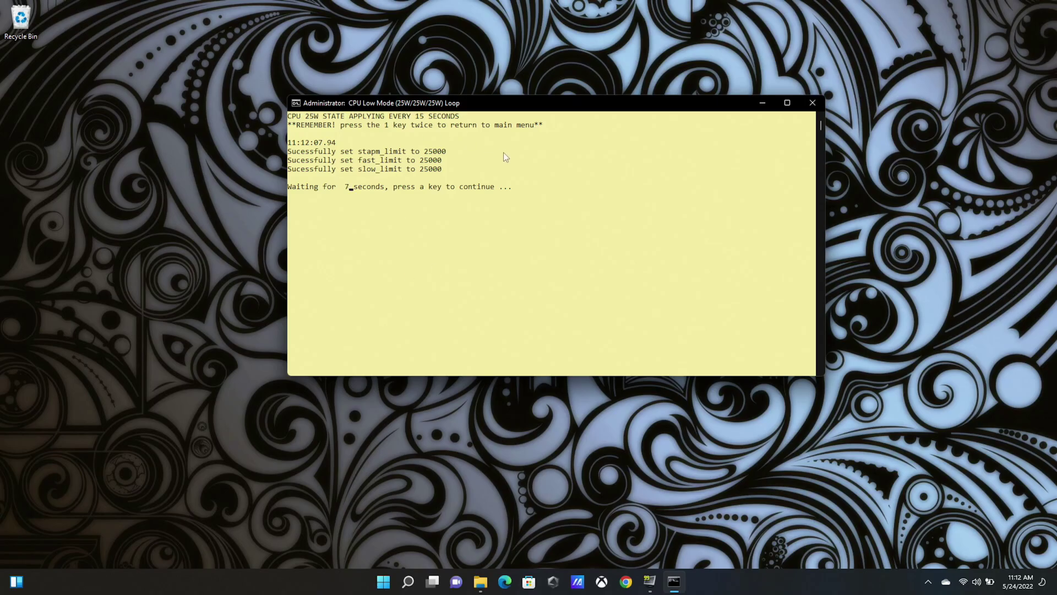
pyautogui.click(760, 104)
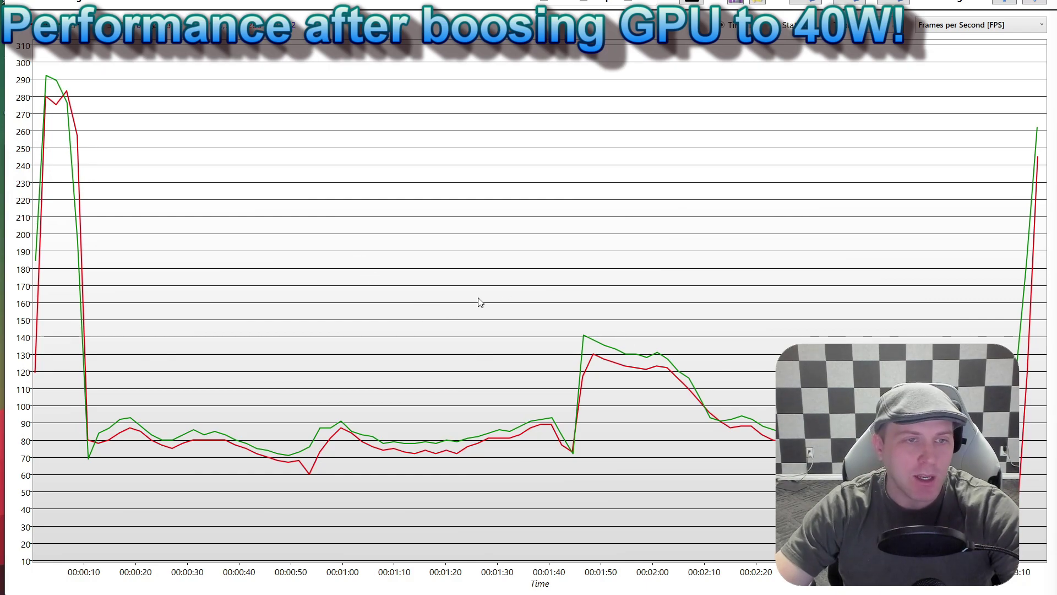
# - Chart GPU Power [W] instead of FPS, with the boosted run near 40W versus about 35W
pyautogui.click(991, 28)
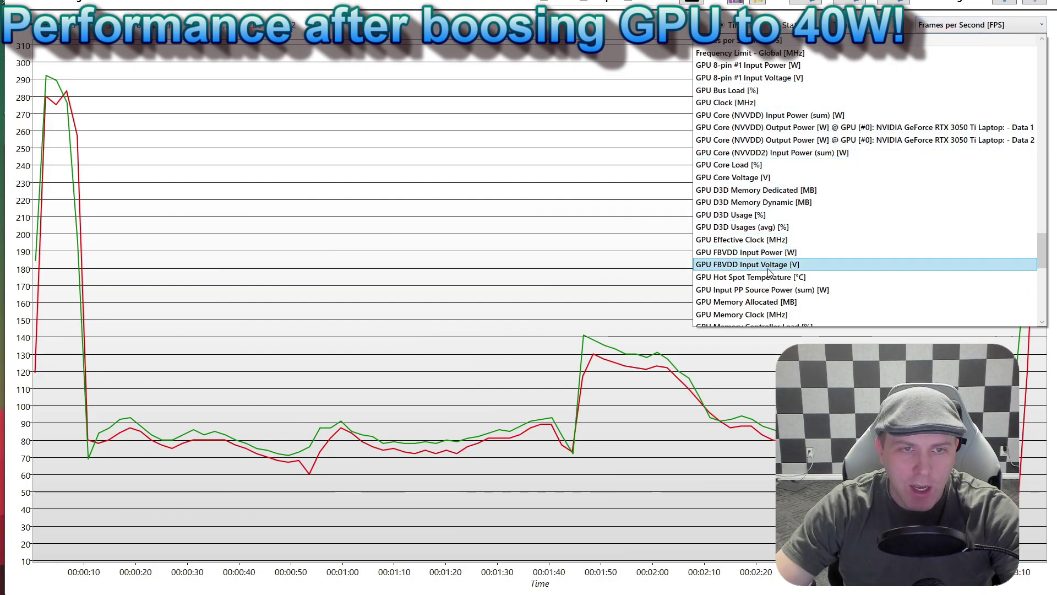
pyautogui.scroll(-1, 991, 270)
pyautogui.moveTo(1043, 261); pyautogui.dragTo(1045, 289)
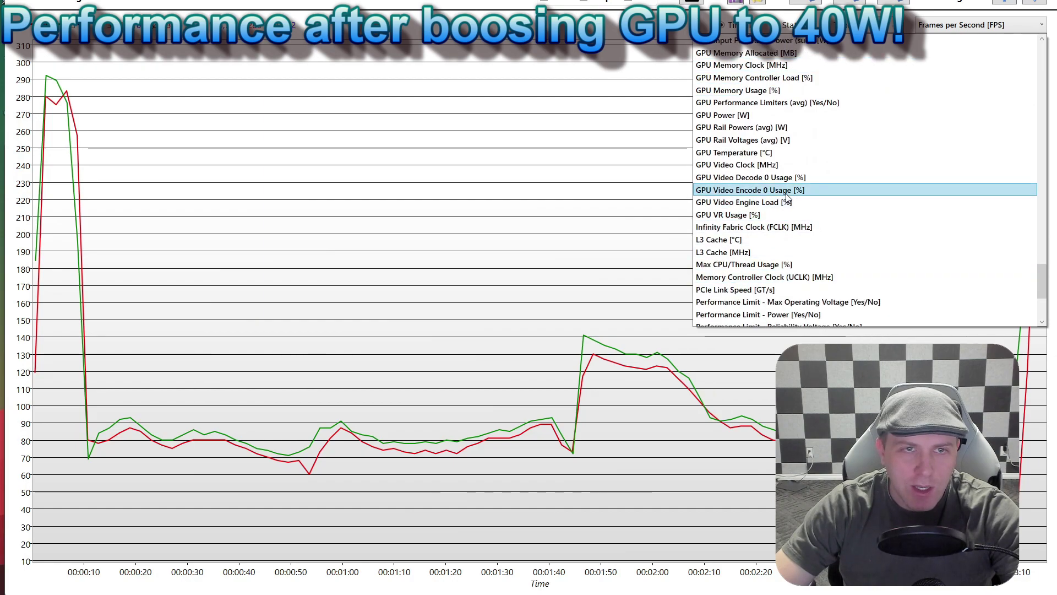
pyautogui.click(732, 117)
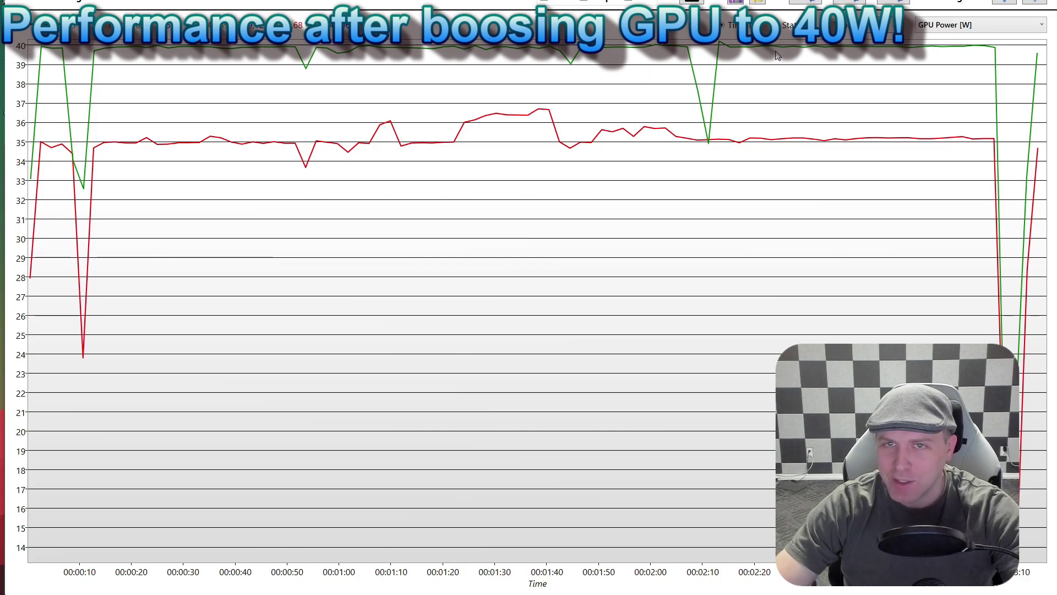
pyautogui.click(1003, 23)
pyautogui.moveTo(1042, 294); pyautogui.dragTo(1055, 248)
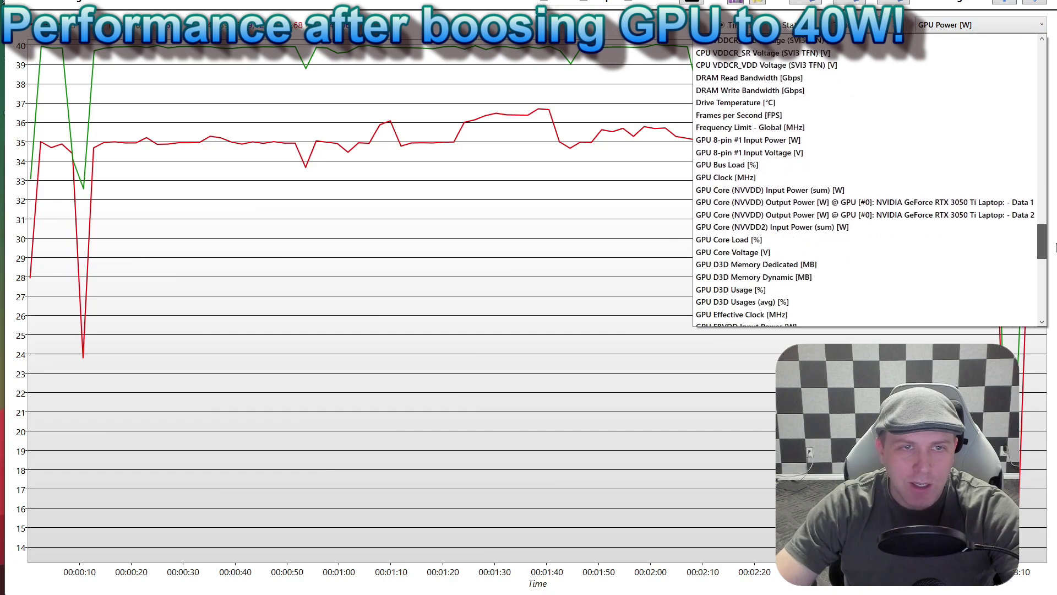
# - Chart GPU Clock [MHz] instead of GPU power, then browse the other metric choices
pyautogui.click(781, 177)
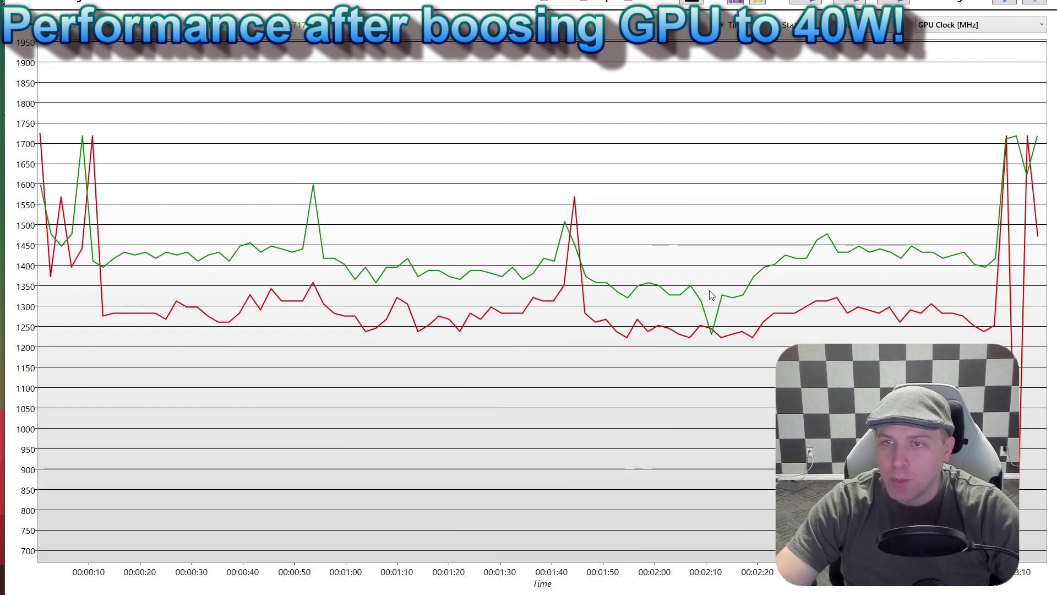
pyautogui.click(990, 30)
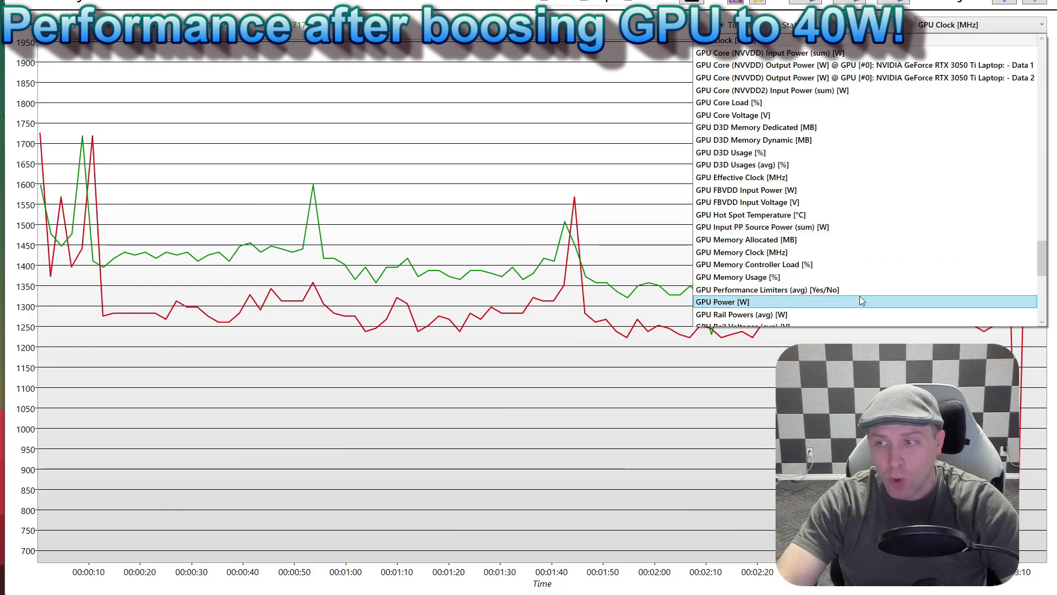
pyautogui.press('Up')
pyautogui.press('Up')
pyautogui.press('Up')
pyautogui.press('Up')
pyautogui.press('Up')
pyautogui.press('Down')
pyautogui.press('Down')
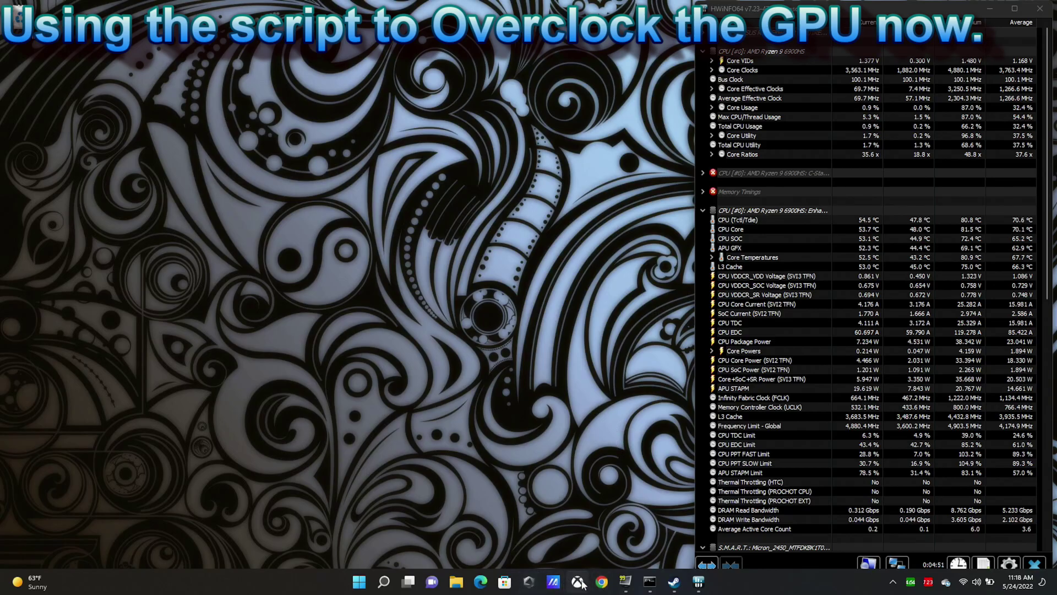
# - Bring the CPU Low Mode console forward and exit its 25W loop back to the main menu
pyautogui.click(650, 582)
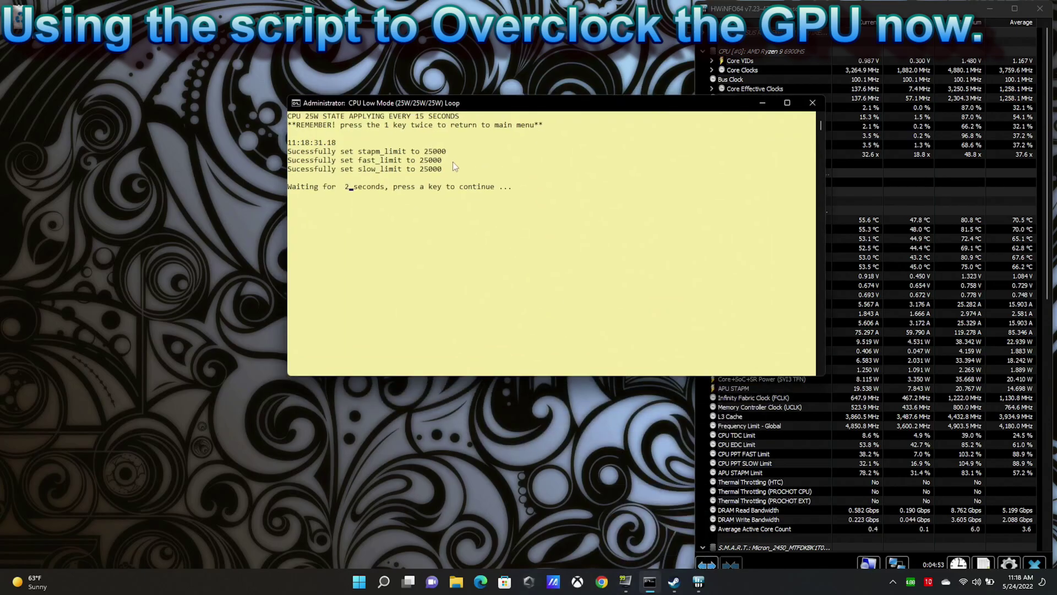
pyautogui.moveTo(447, 103); pyautogui.dragTo(349, 174)
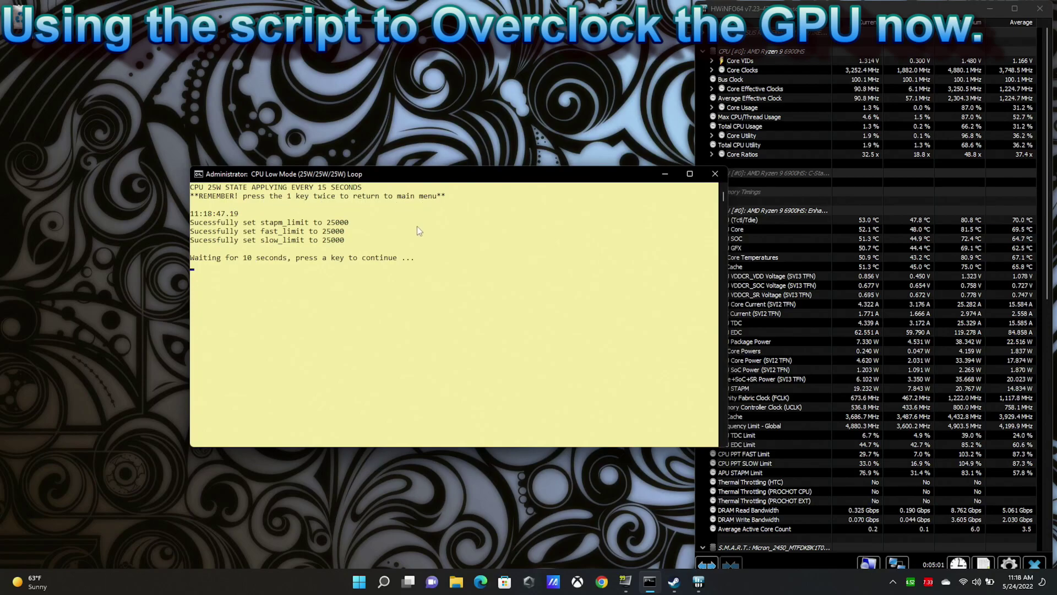
pyautogui.press('1')
pyautogui.press('1')
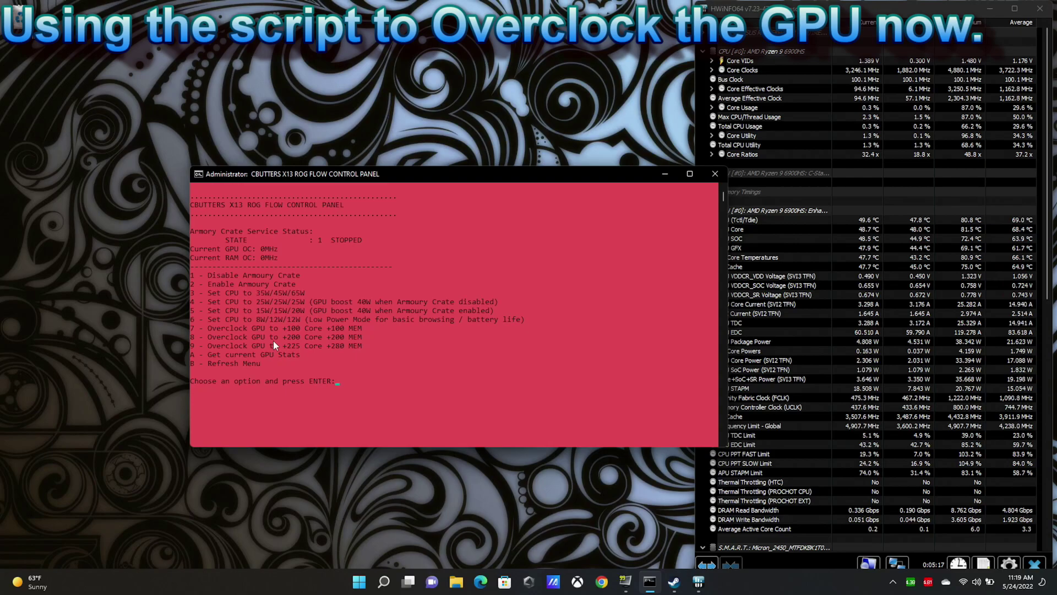
# - Apply option 8, a +200 core and +200 memory GPU overclock
pyautogui.write('8')
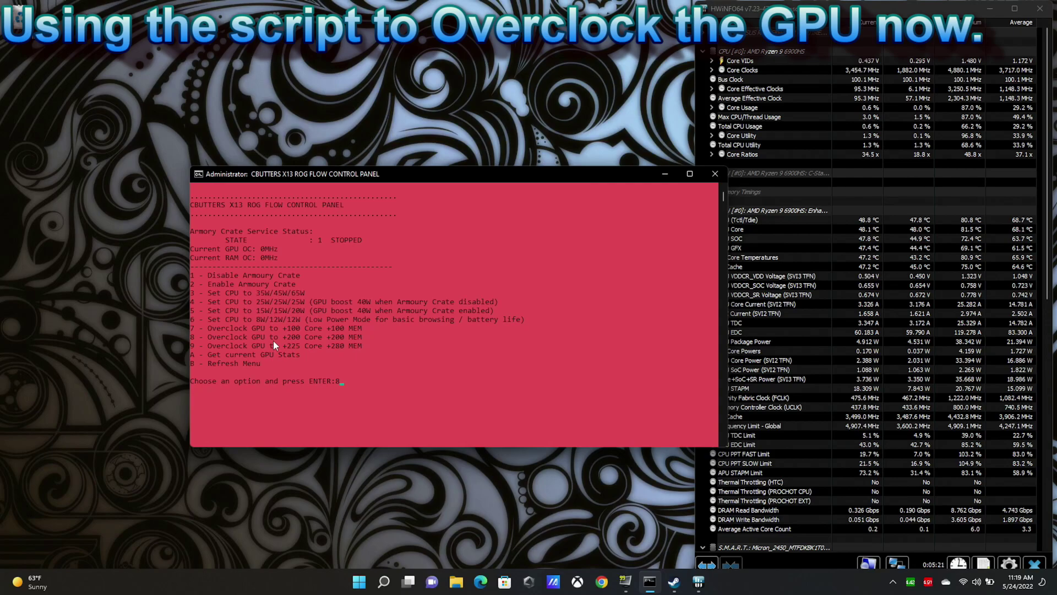
pyautogui.press('Return')
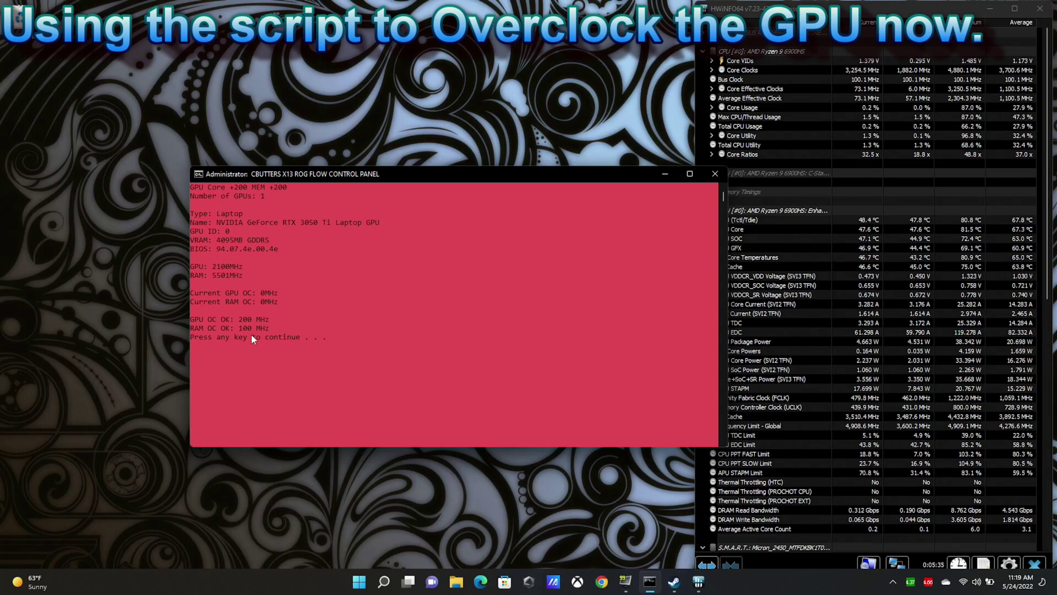
pyautogui.press('Return')
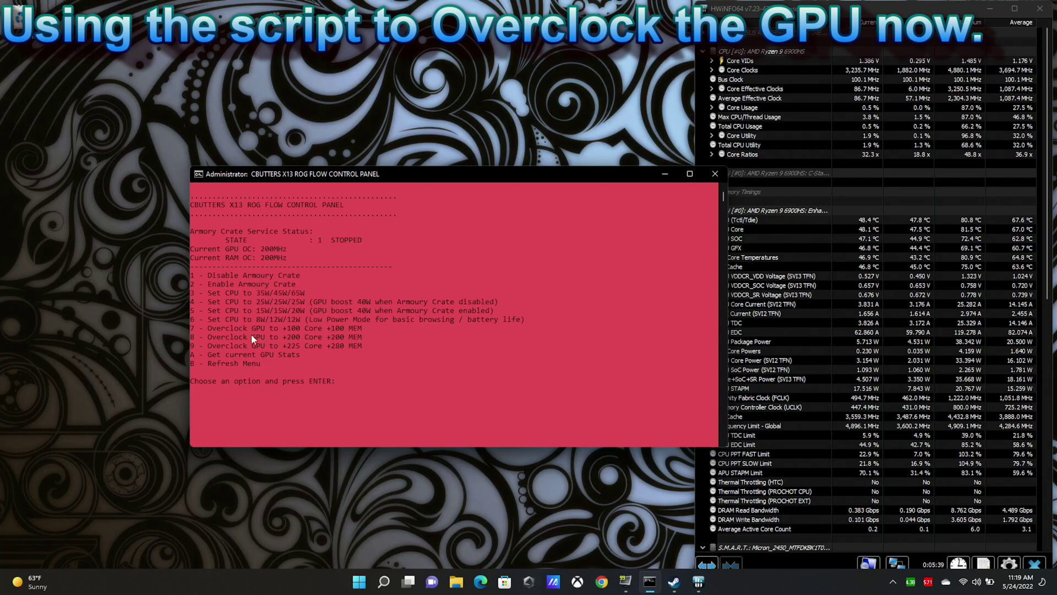
# - View the GPU statistics with option A to confirm the 200MHz GPU and RAM offsets
pyautogui.write('a')
pyautogui.press('Return')
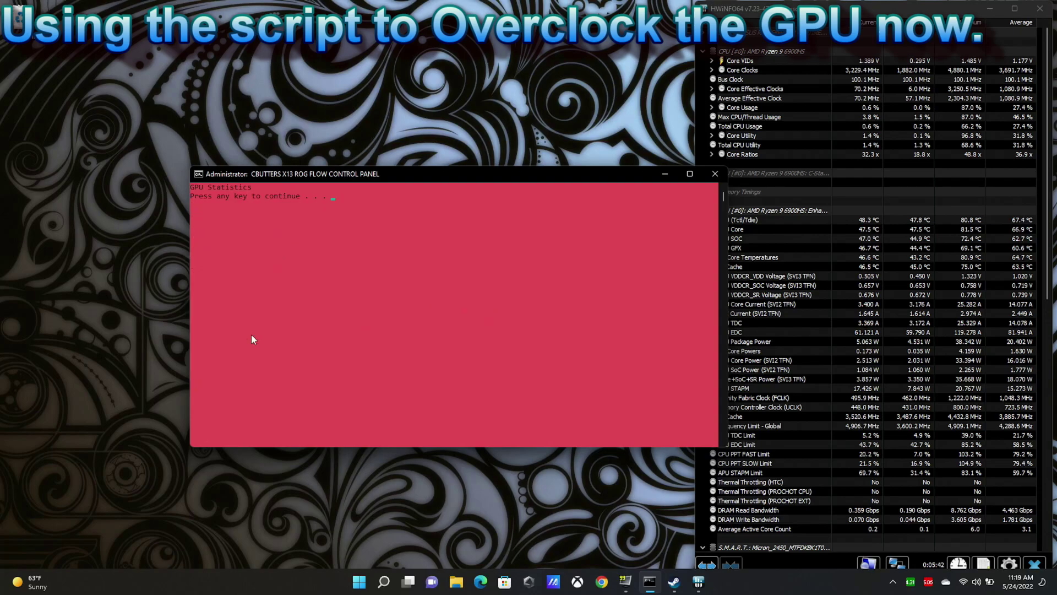
pyautogui.press('Return')
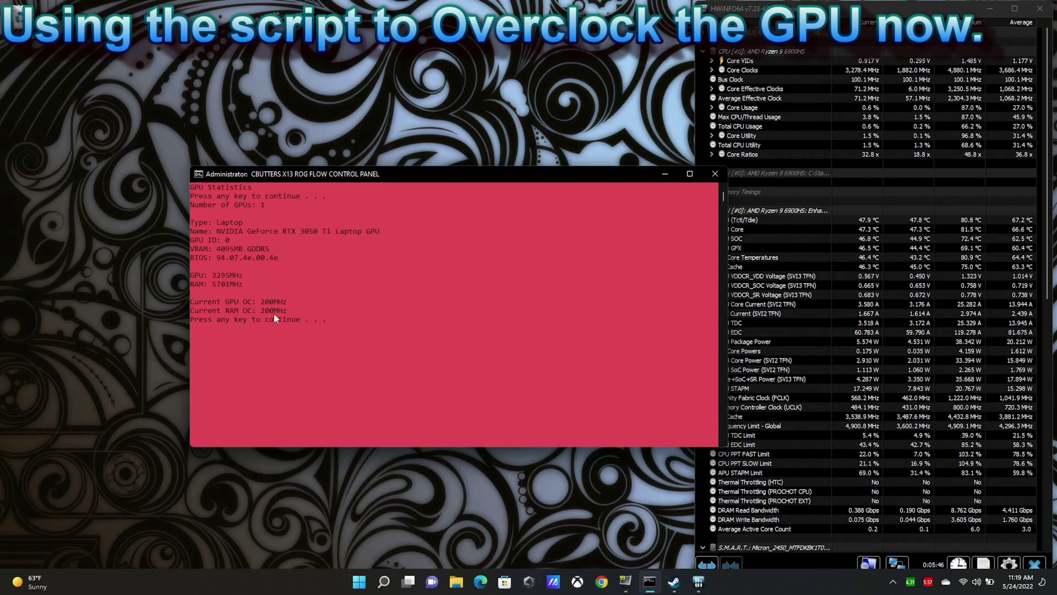
pyautogui.press('Return')
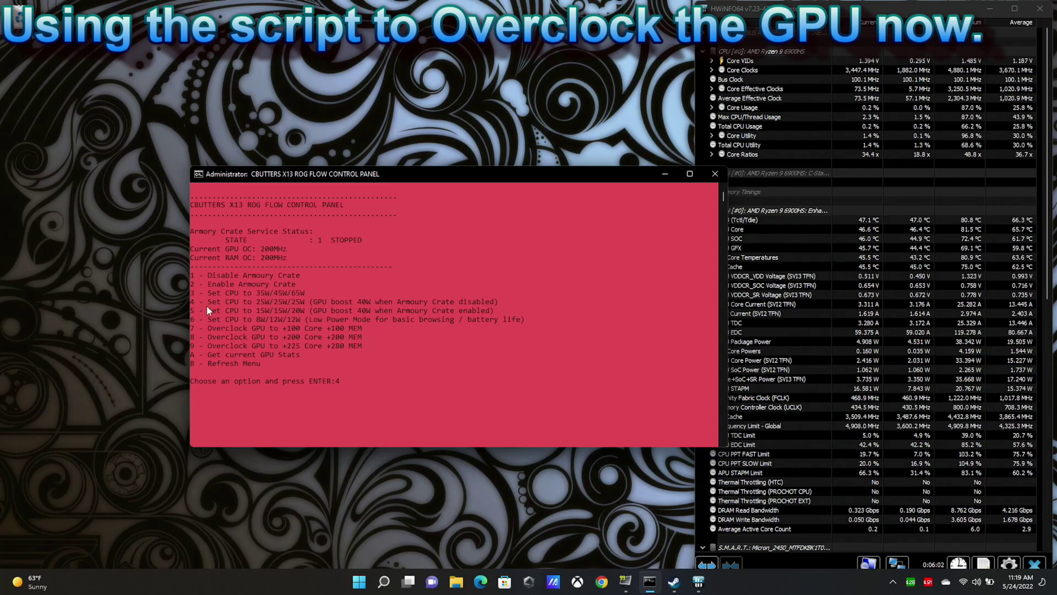
# - Start the CPU Low Mode 25W loop with option 4 and minimize the console
pyautogui.press('Return')
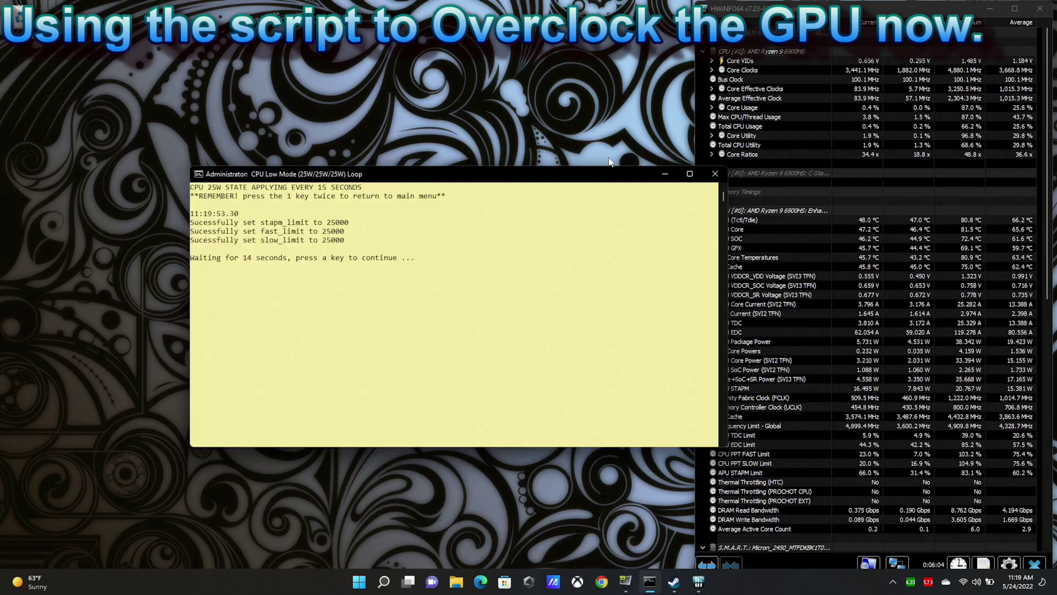
pyautogui.click(664, 174)
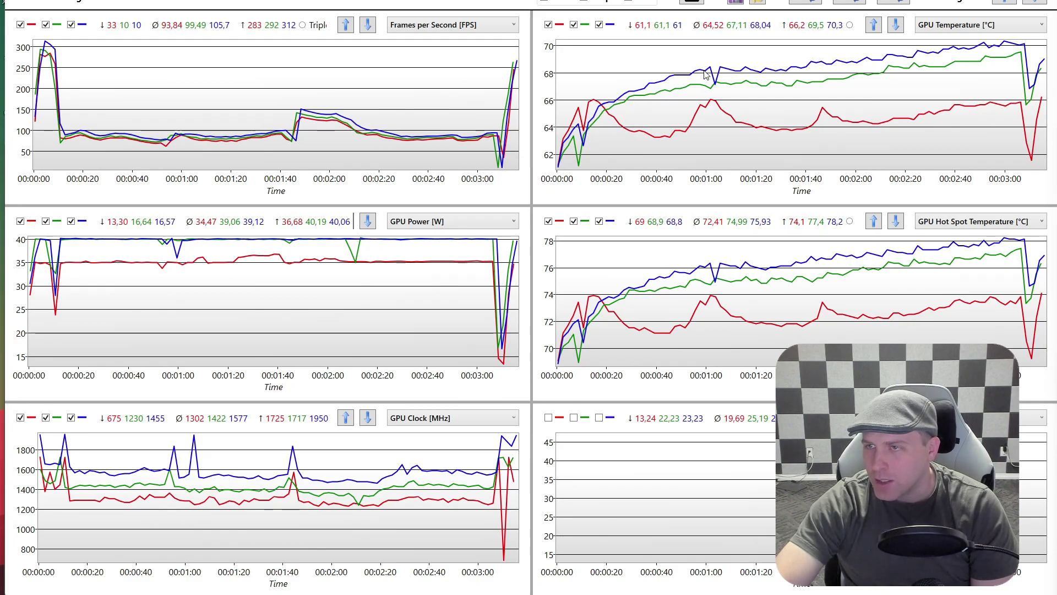
pyautogui.moveTo(732, 76)
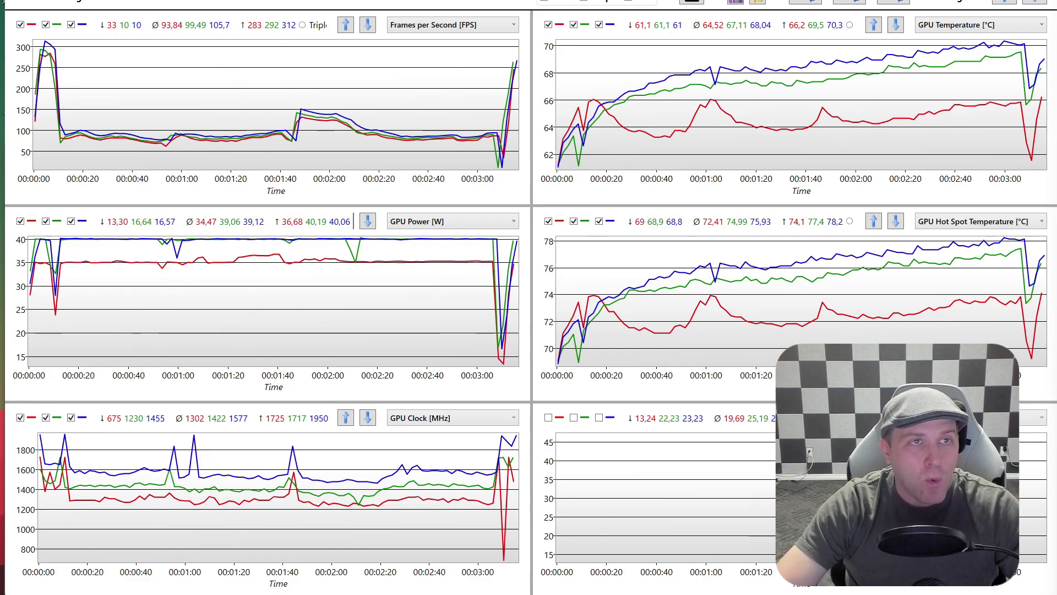
# - Switch to a single full-height chart plotting Core Clocks (avg) [MHz] instead of FPS
pyautogui.click(106, 1)
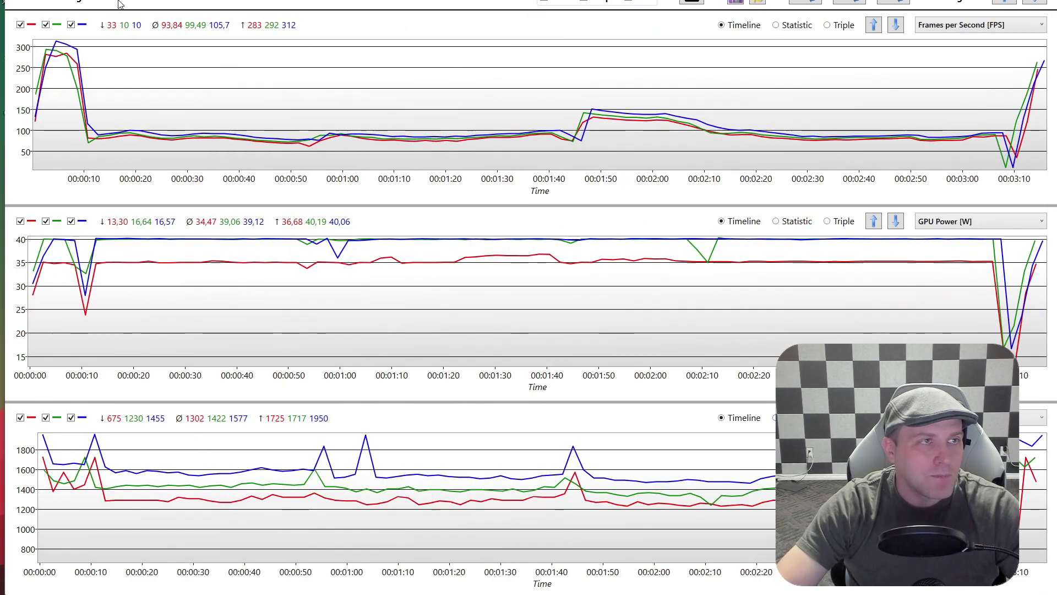
pyautogui.click(117, 2)
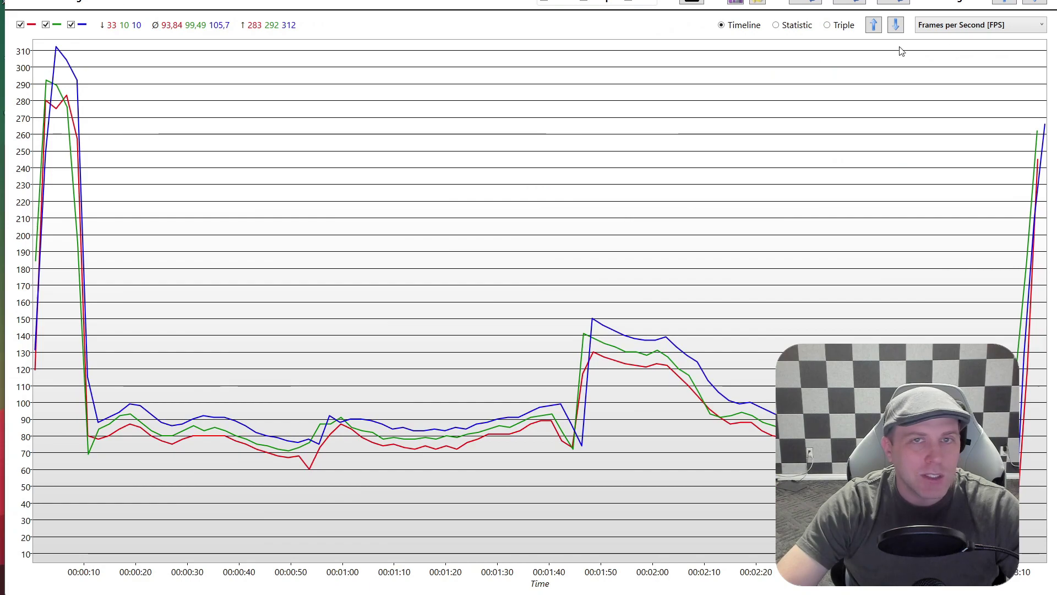
pyautogui.click(964, 27)
pyautogui.scroll(10, 798, 248)
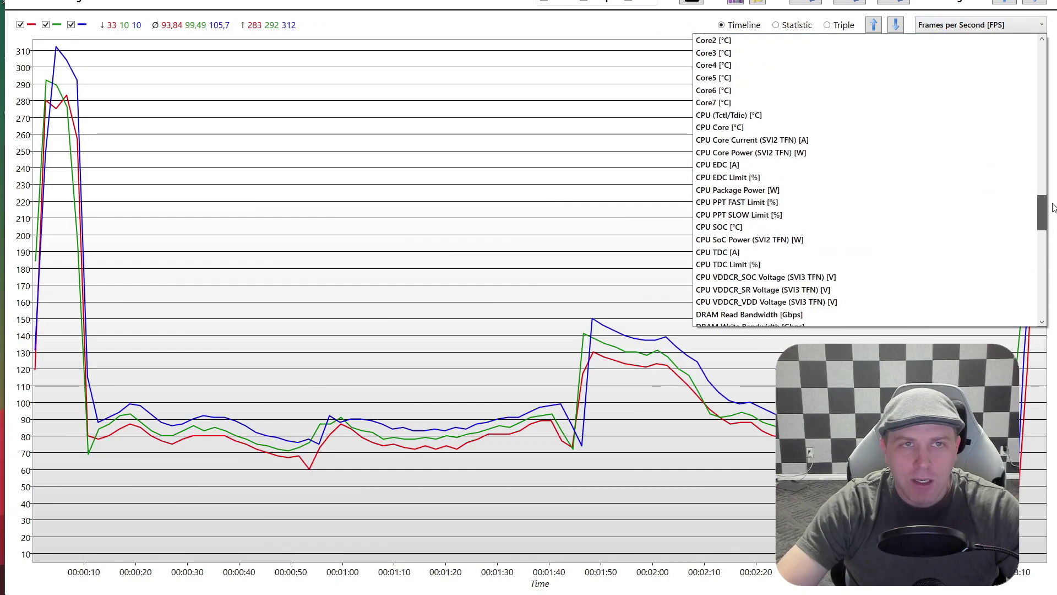
pyautogui.scroll(-3, 867, 182)
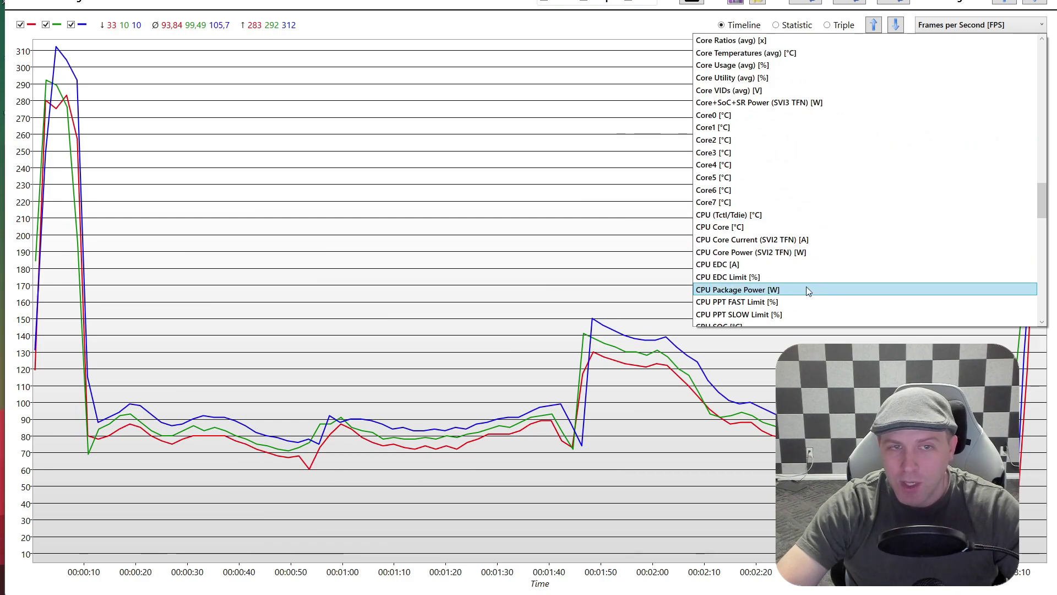
pyautogui.moveTo(1042, 209)
pyautogui.mouseDown()
pyautogui.moveTo(1042, 220)
pyautogui.moveTo(1042, 199)
pyautogui.mouseUp()
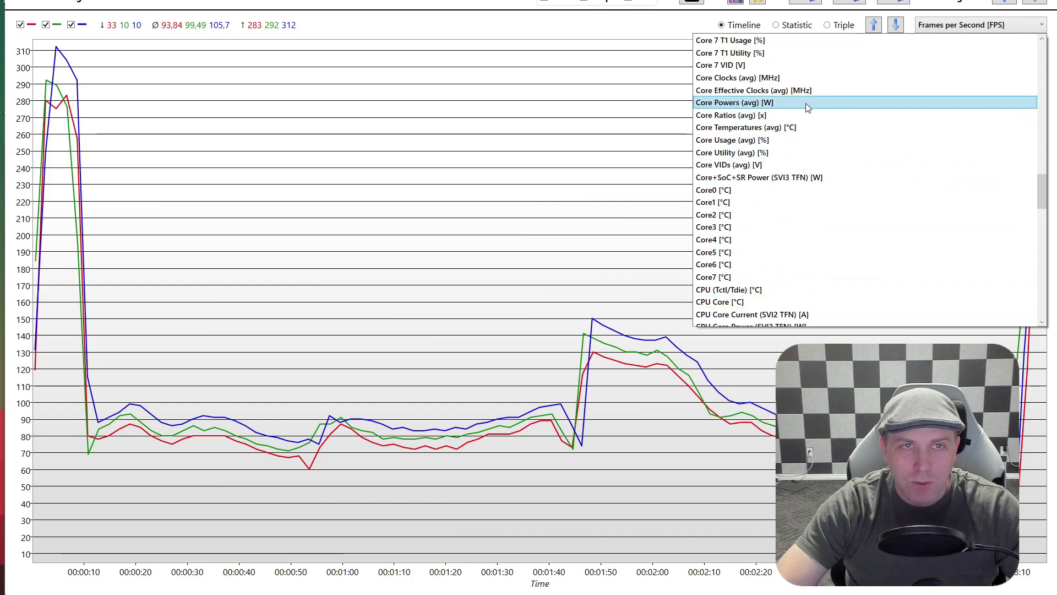
pyautogui.click(779, 79)
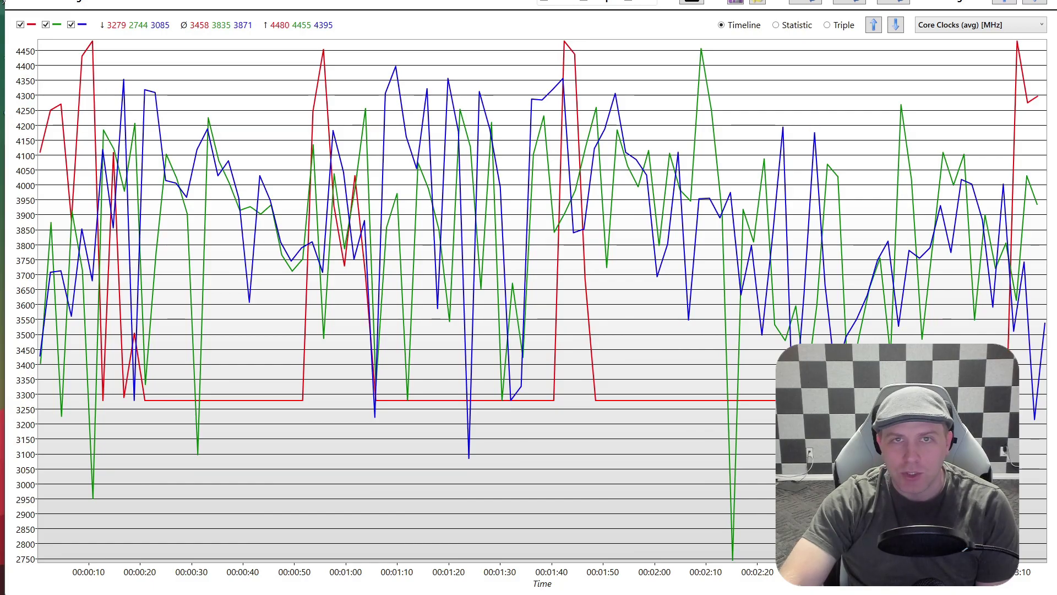
# - Plot GPU Power [W] instead of core clocks, showing green and blue near 40W versus red's 35W
pyautogui.click(995, 27)
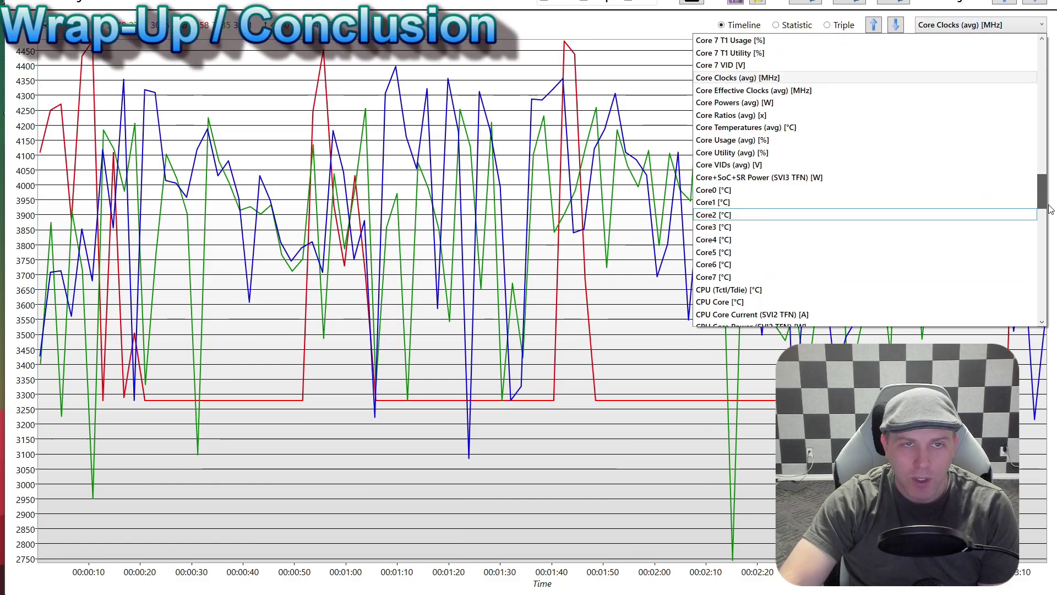
pyautogui.scroll(-10, 1042, 196)
pyautogui.click(829, 260)
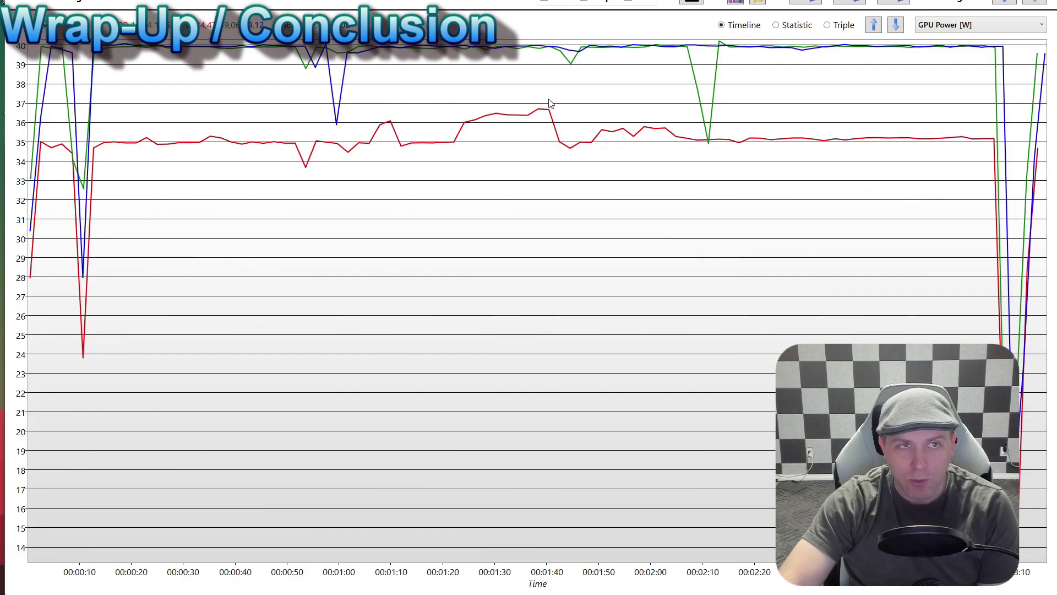